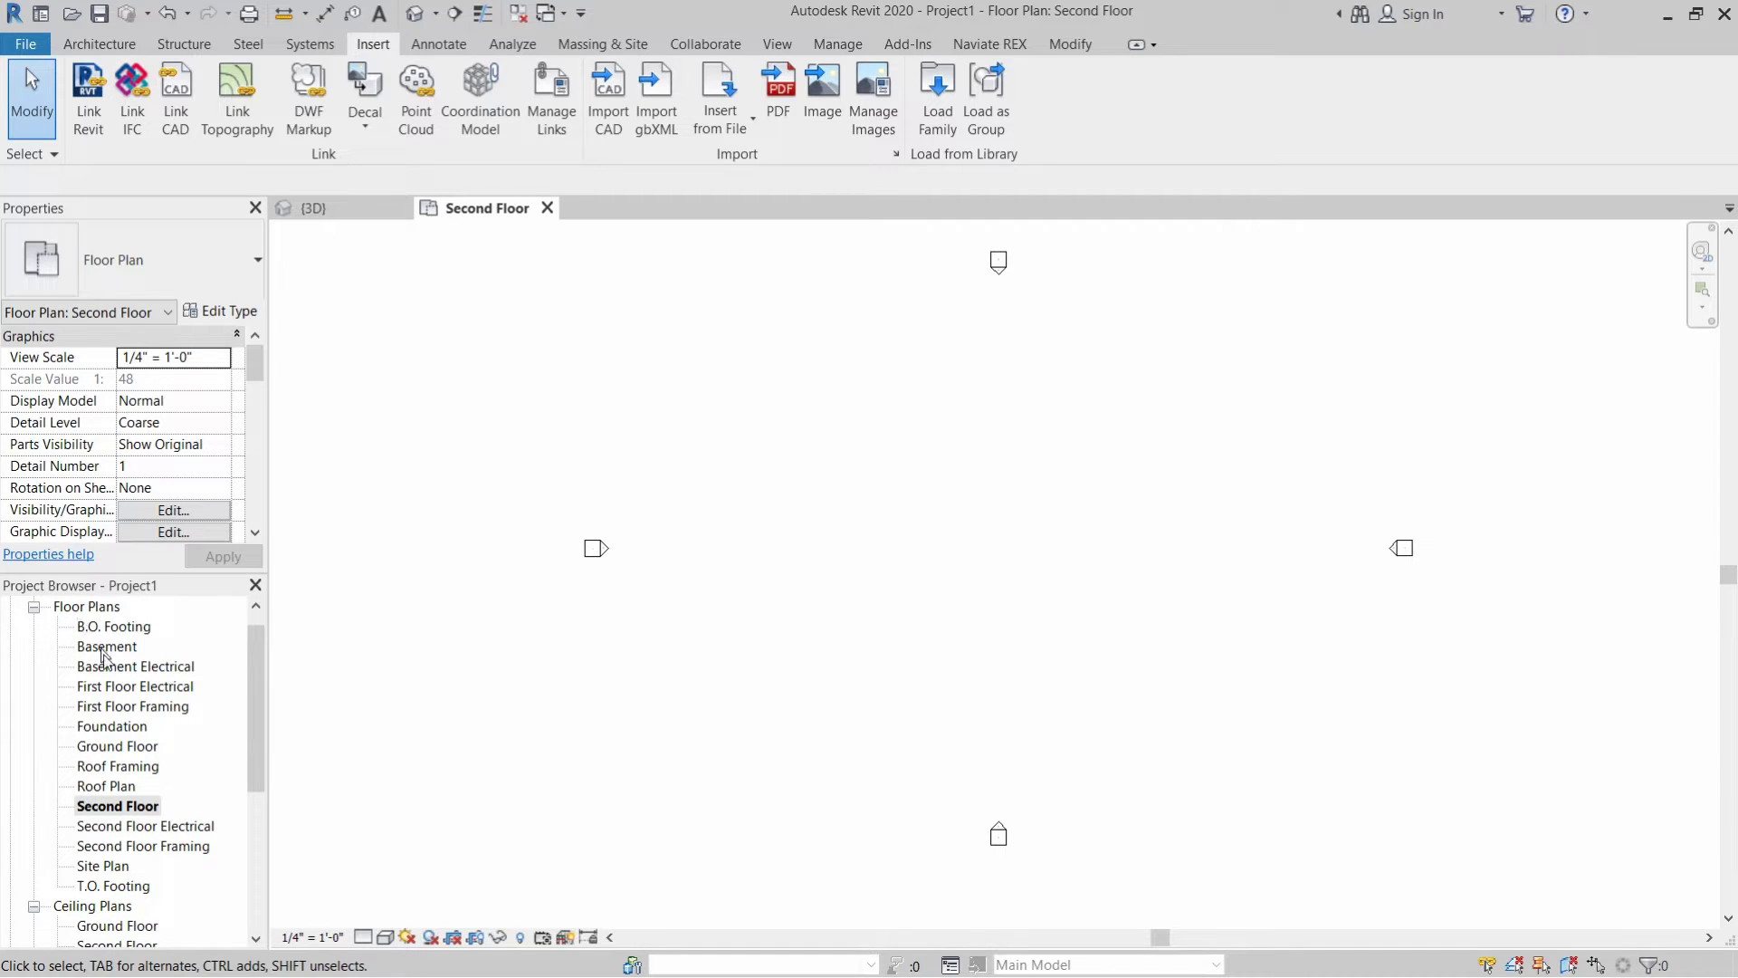
- Link HOUSE-Floor Plan - Ground.dwg into the Ground Floor plan with all layers, placed at the Ground Floor level
double_click(113, 747)
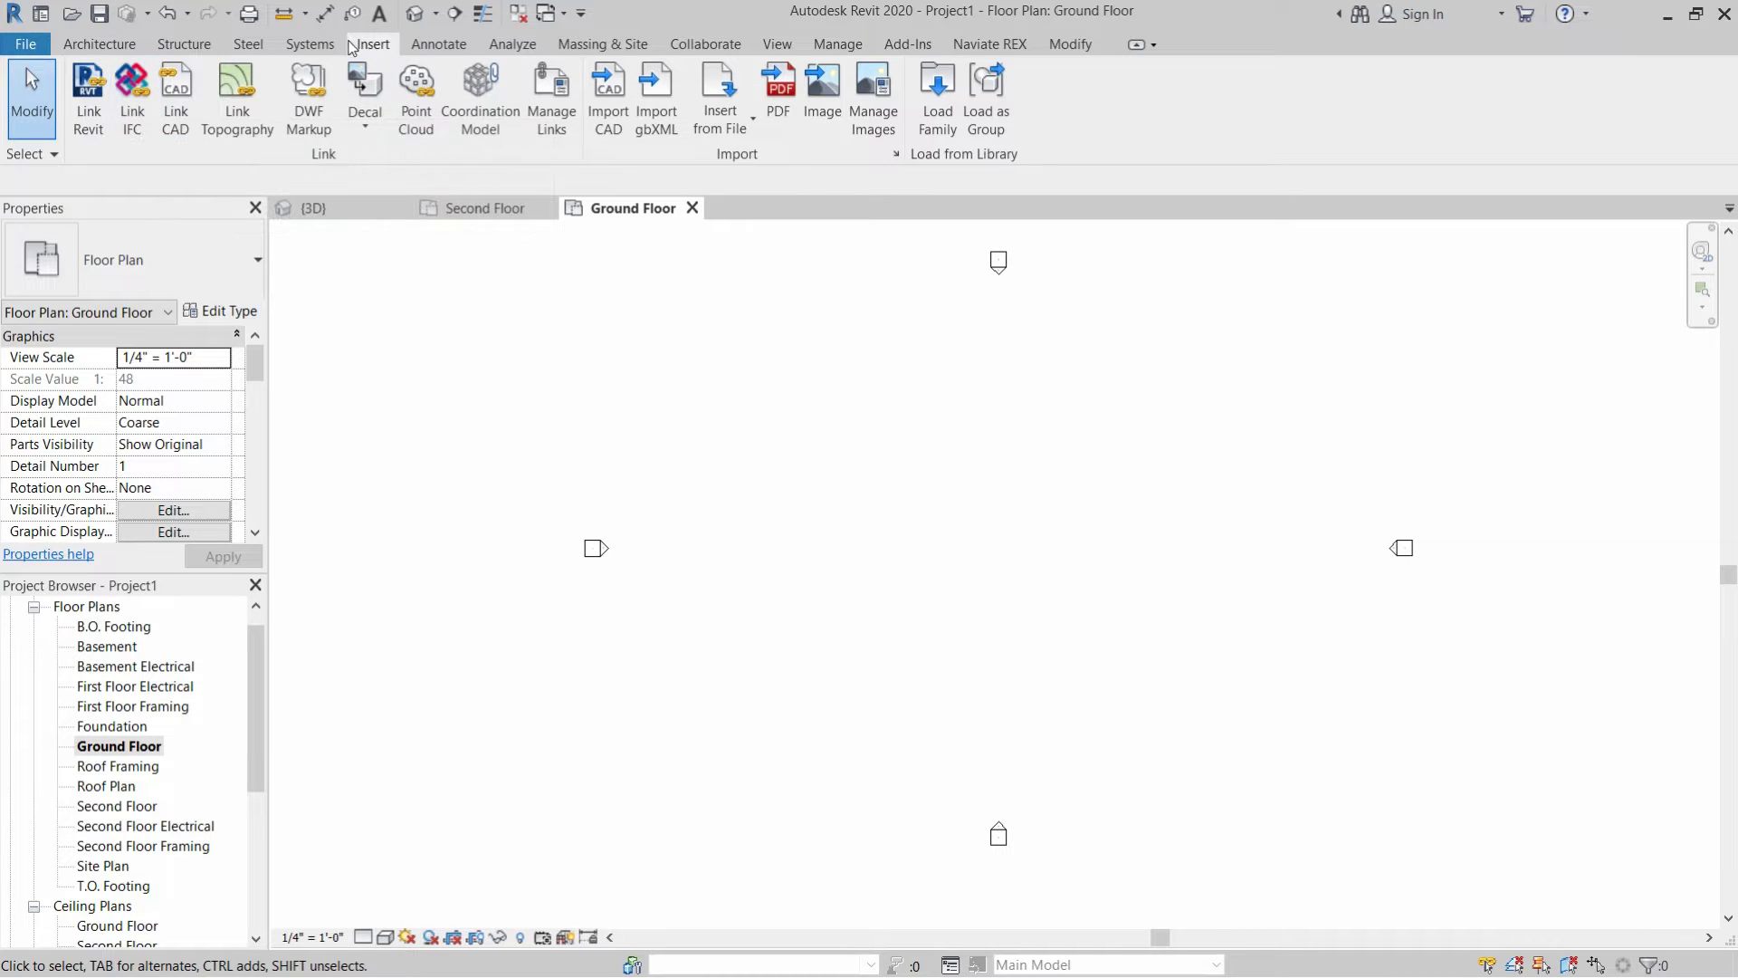
left_click(177, 111)
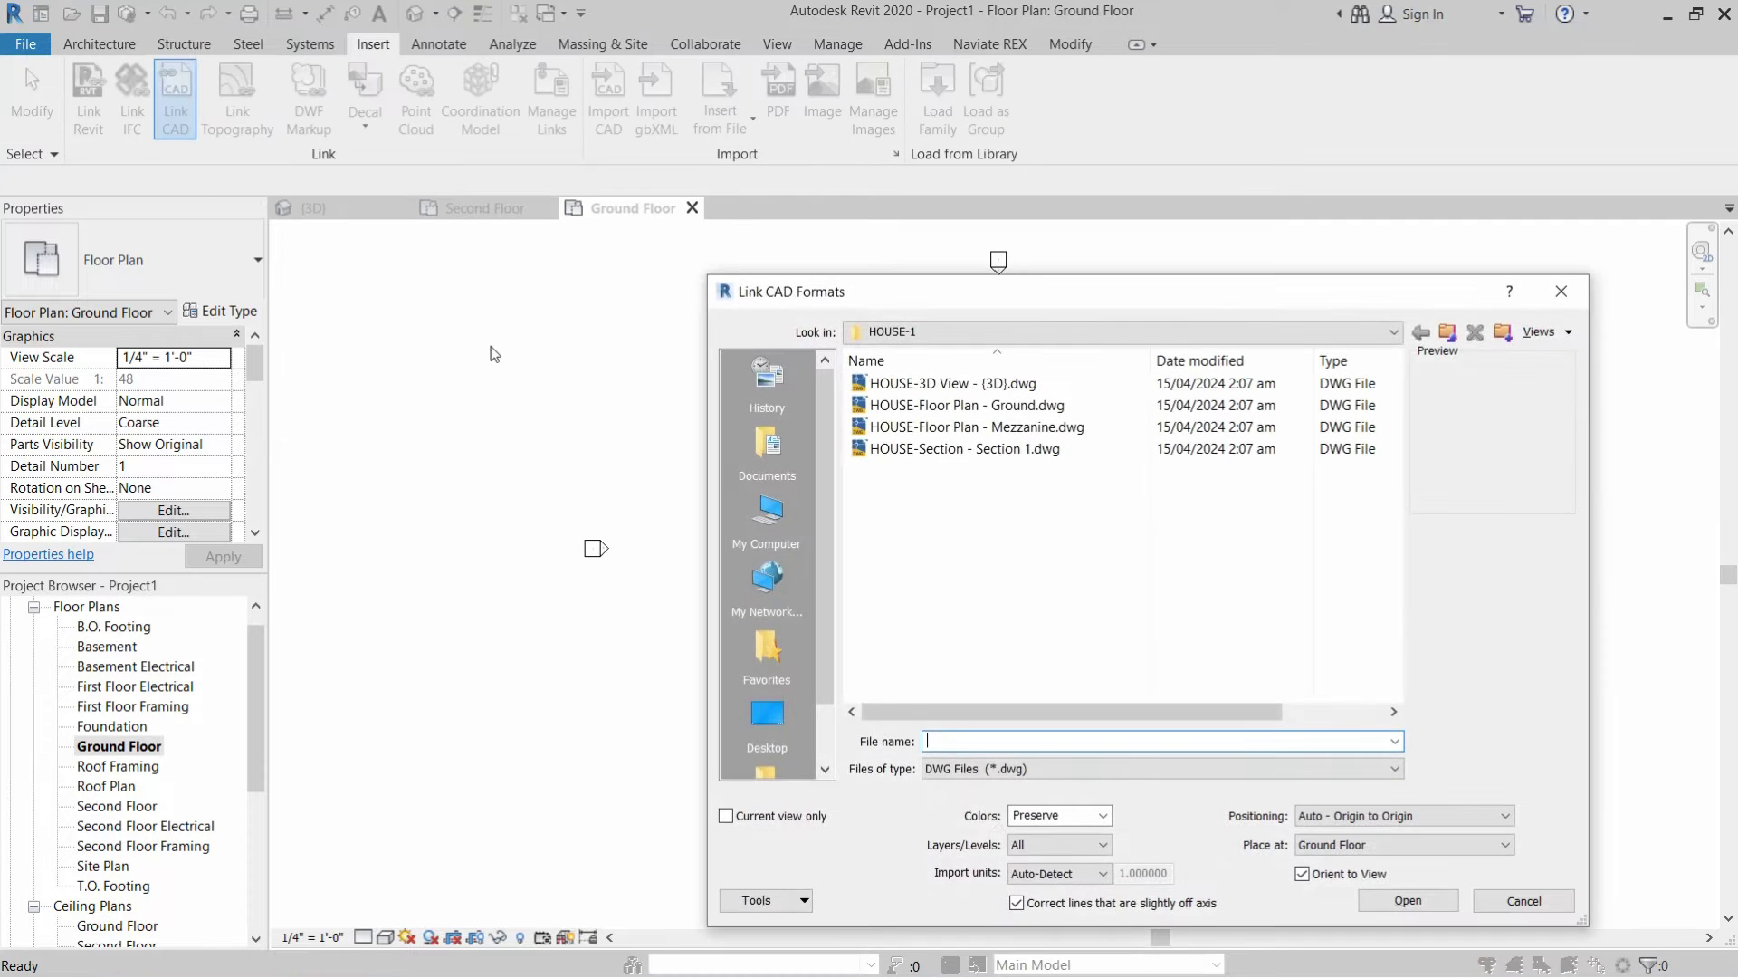
left_click_drag(871, 292, 606, 210)
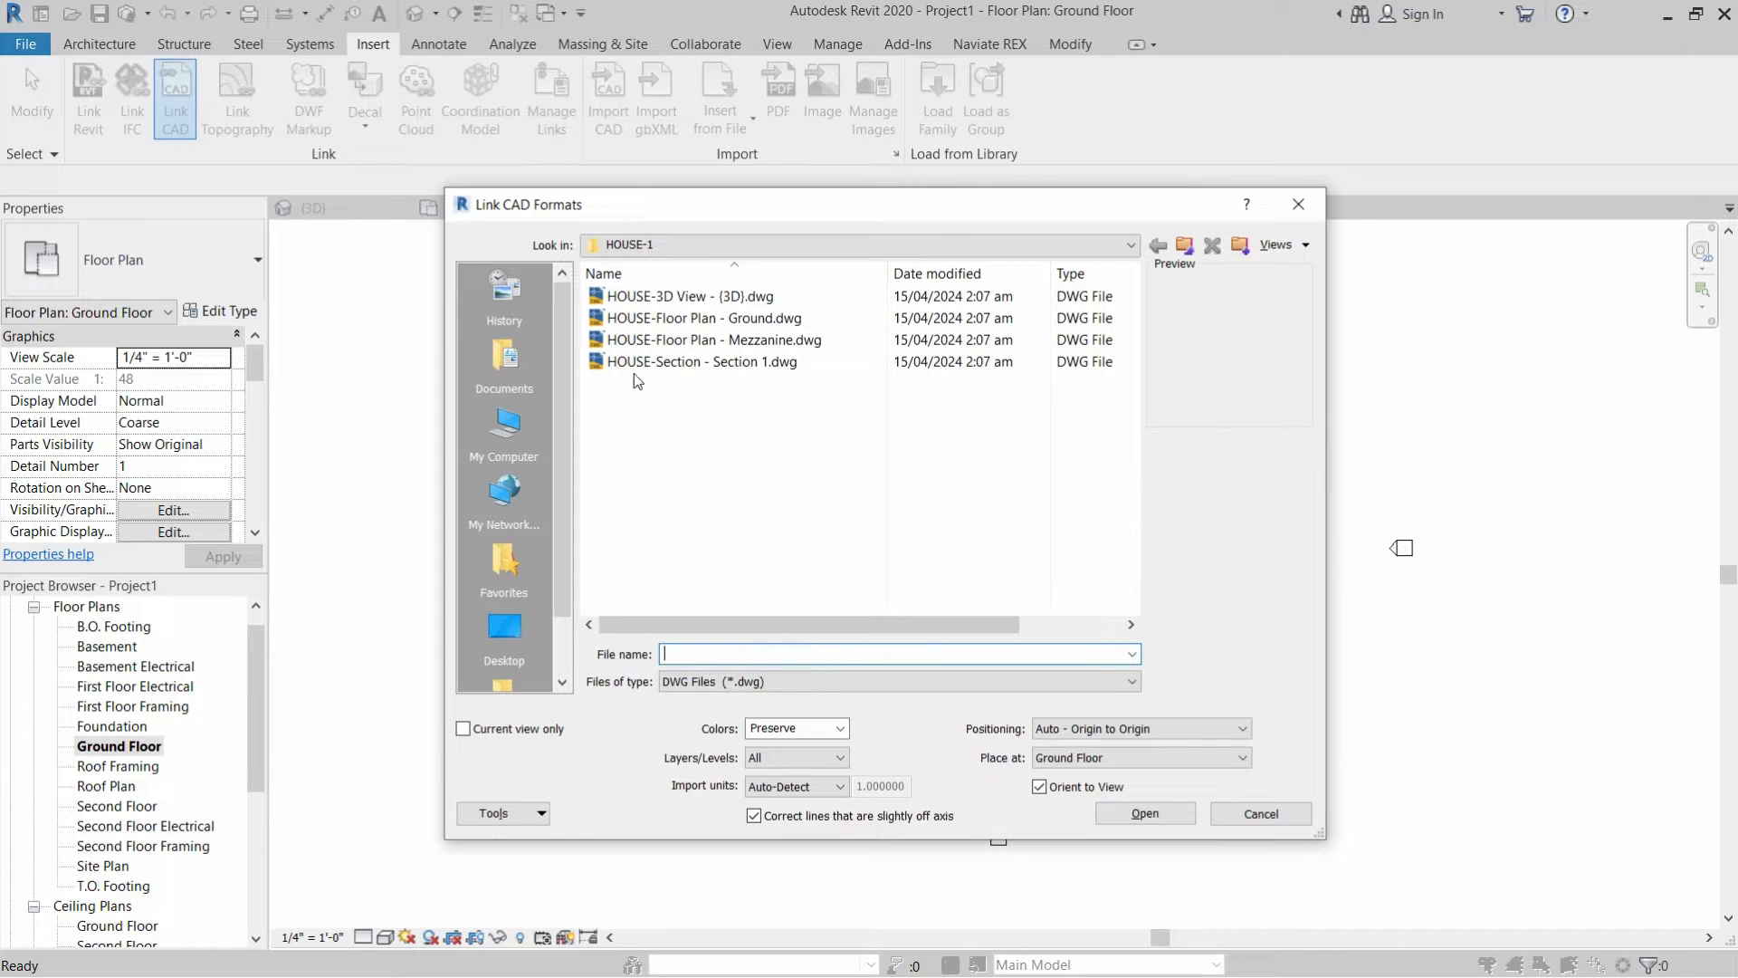
left_click(729, 322)
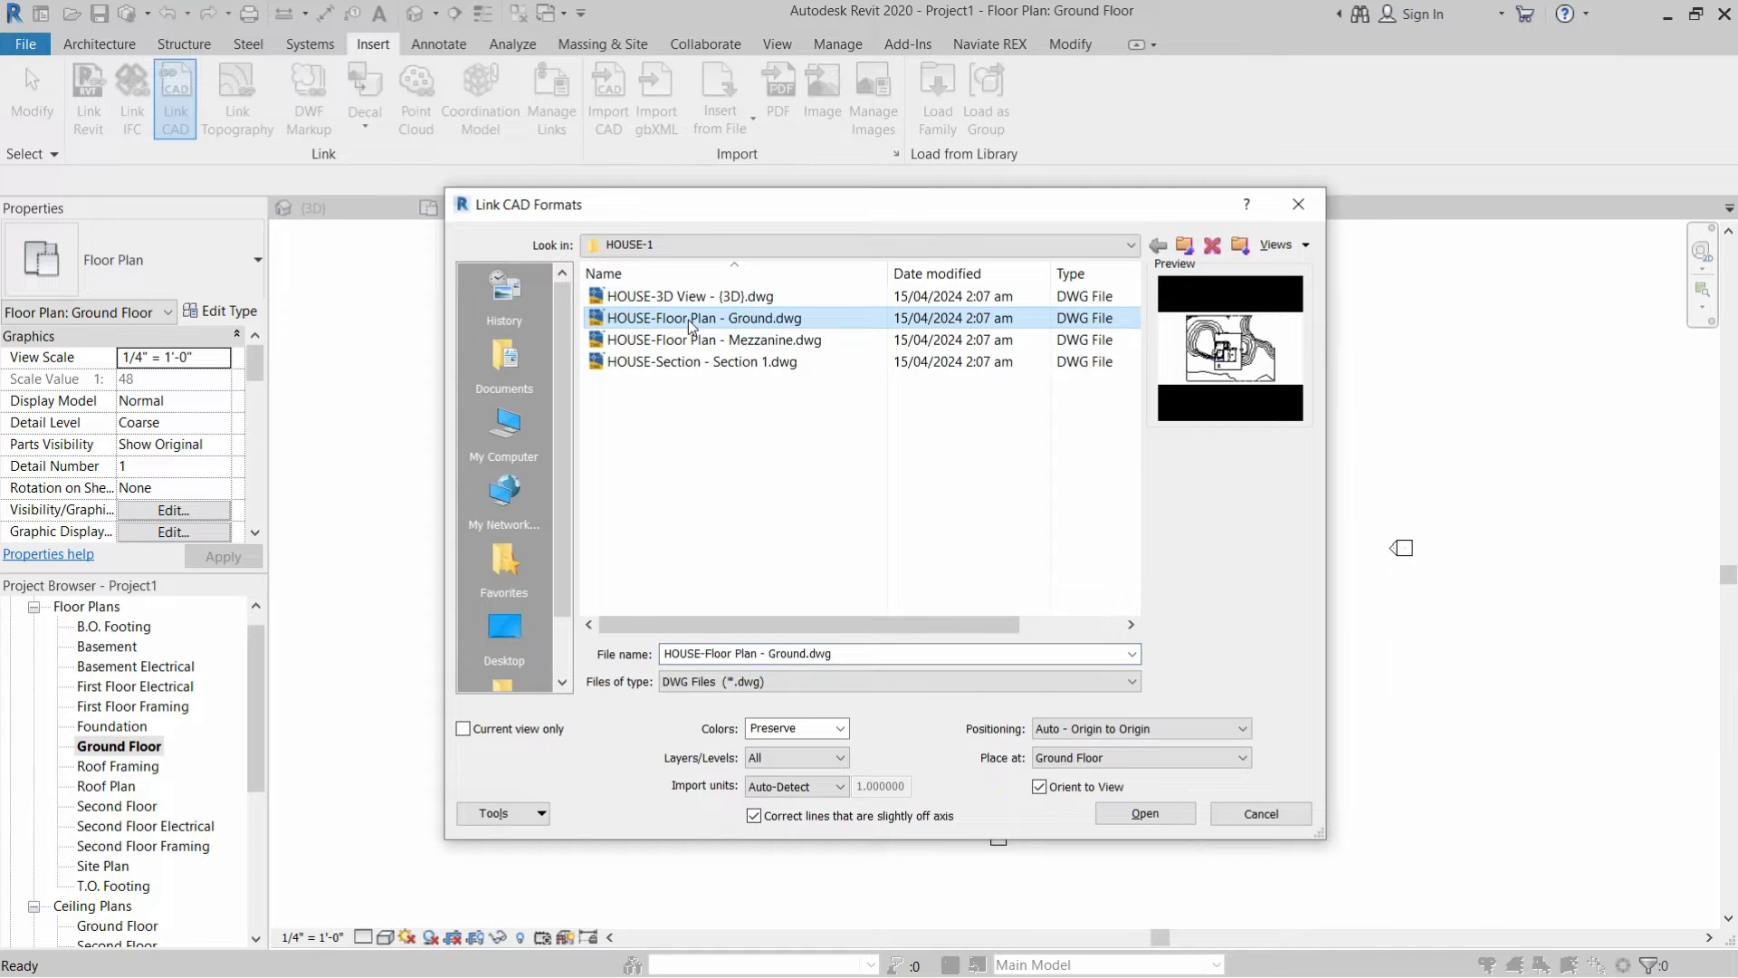
left_click_drag(617, 208, 690, 313)
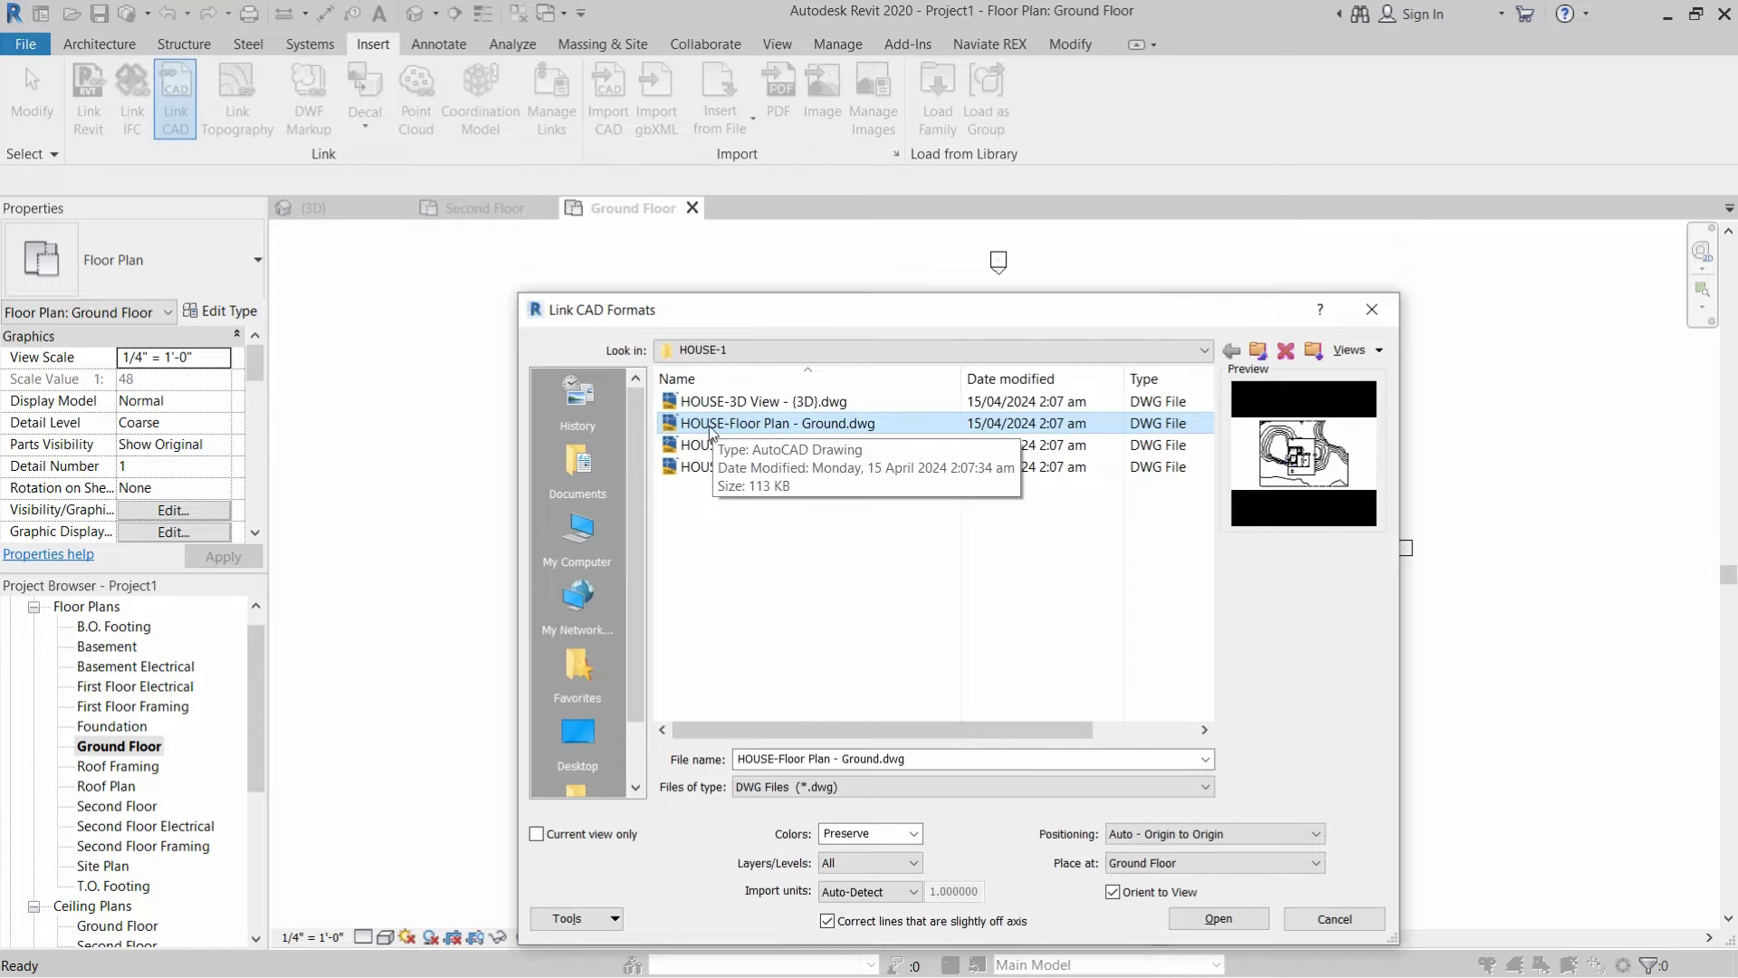
left_click_drag(792, 309, 672, 168)
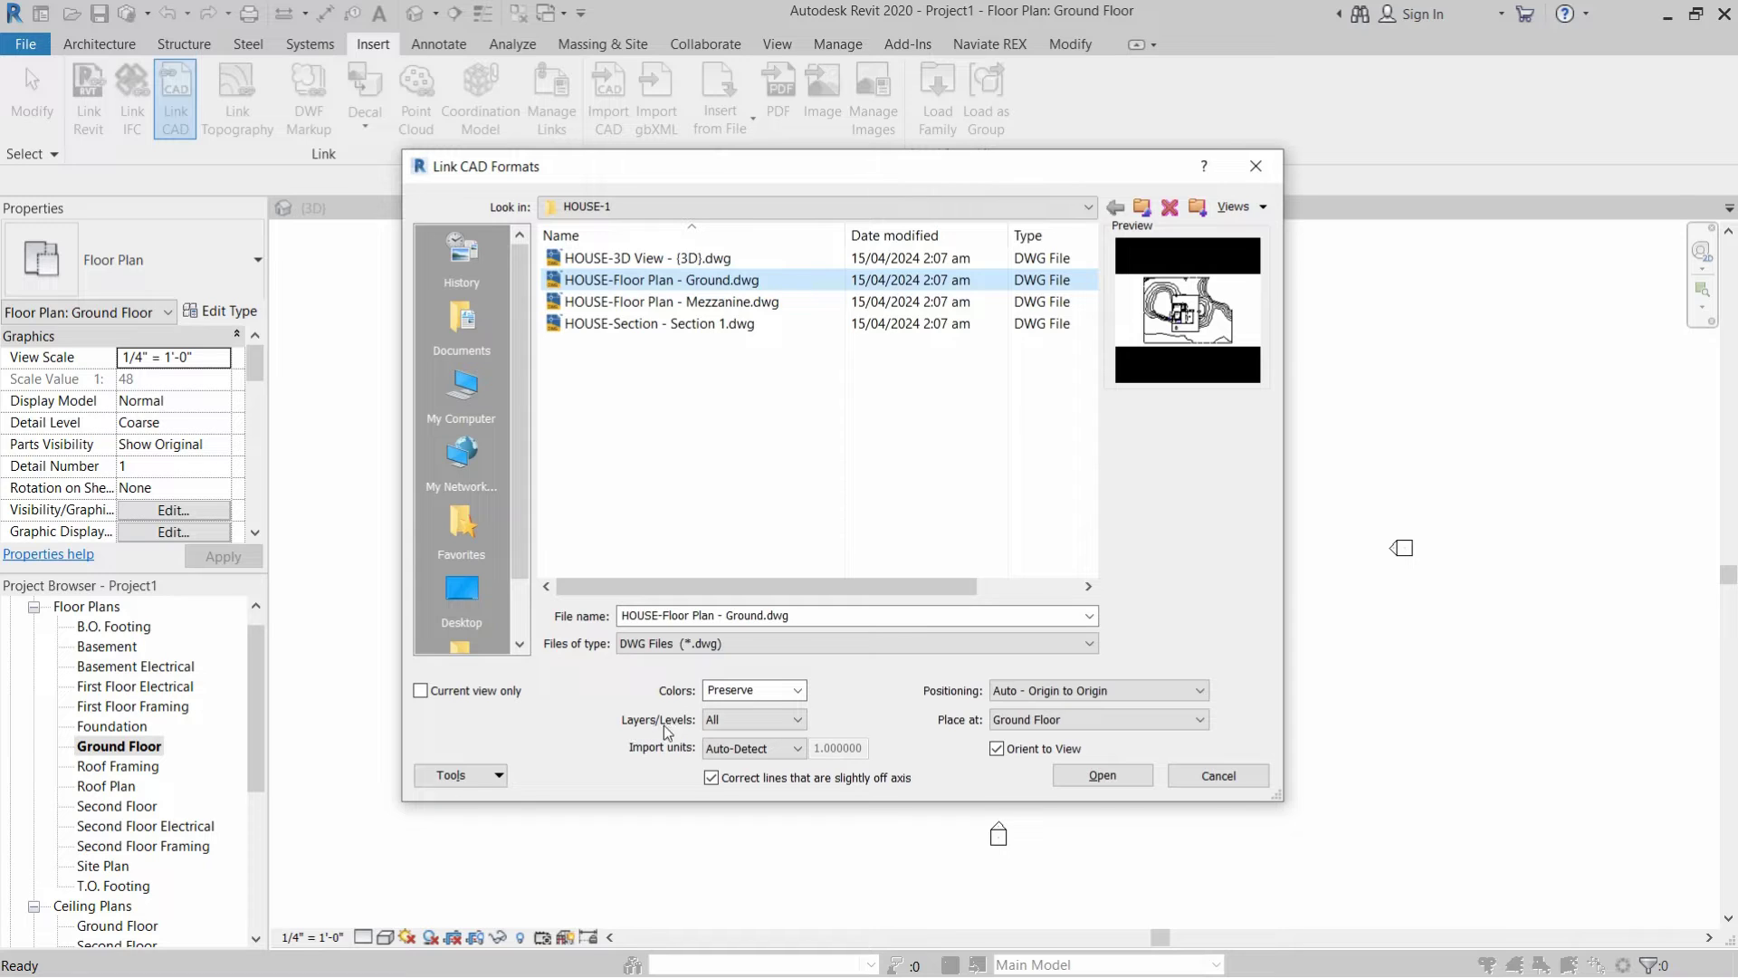
left_click(726, 721)
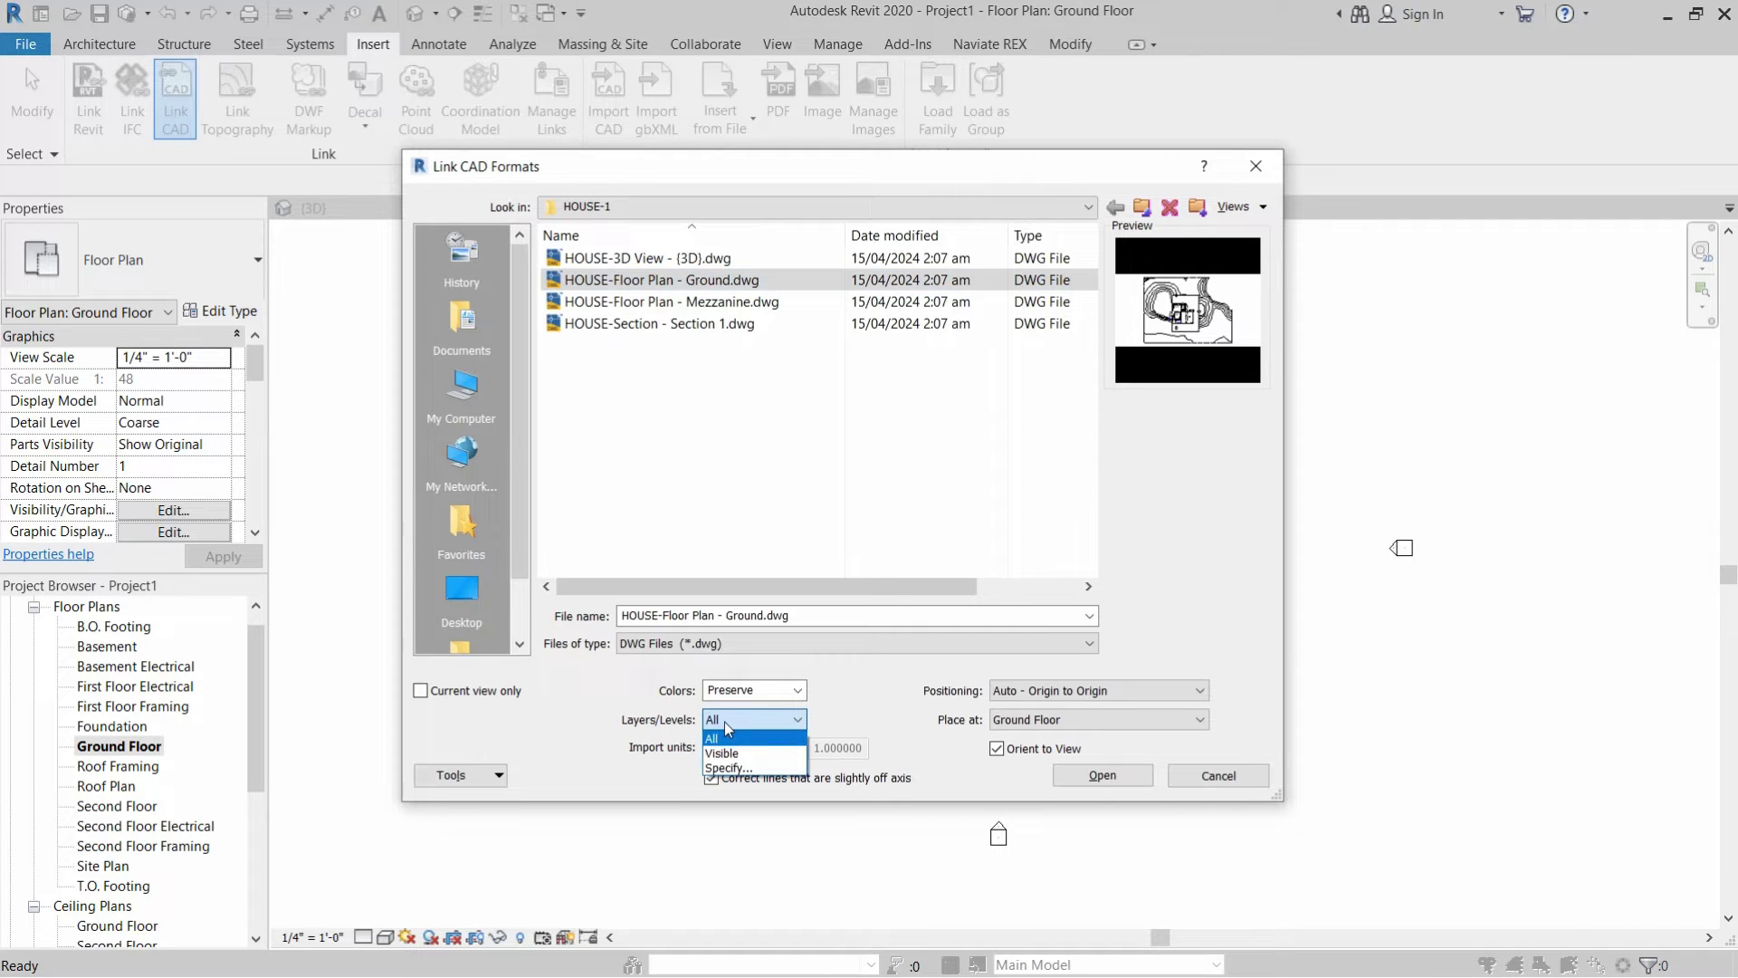
left_click(717, 739)
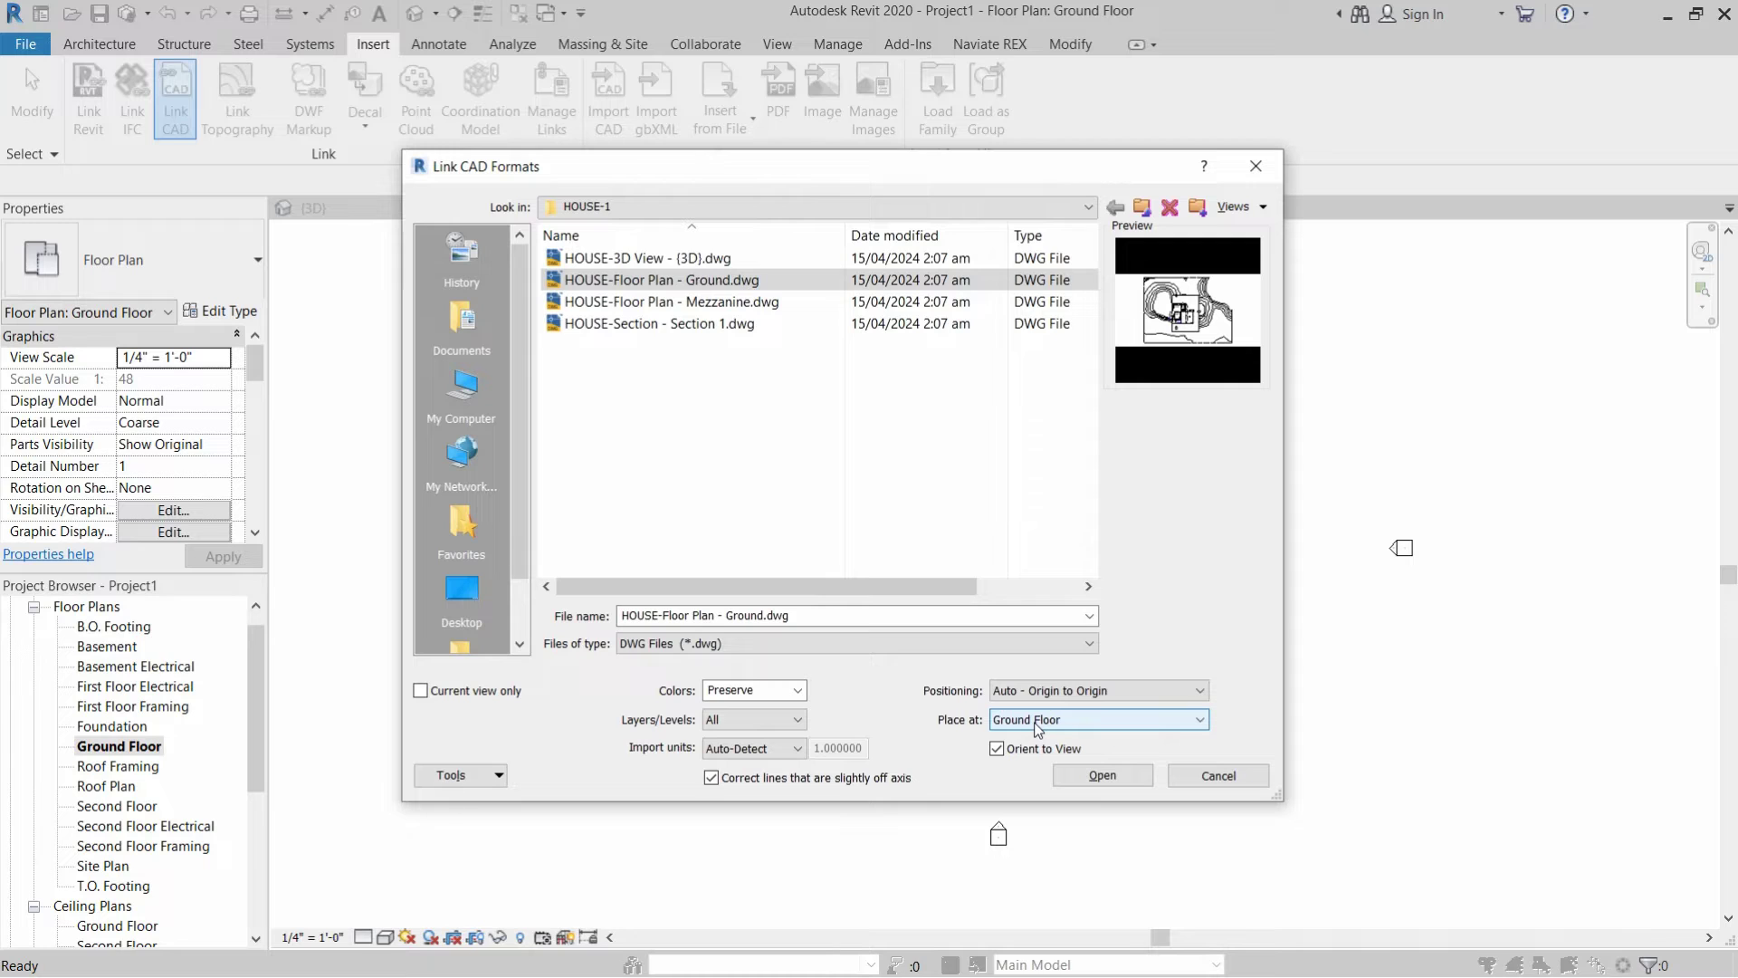
left_click(1095, 776)
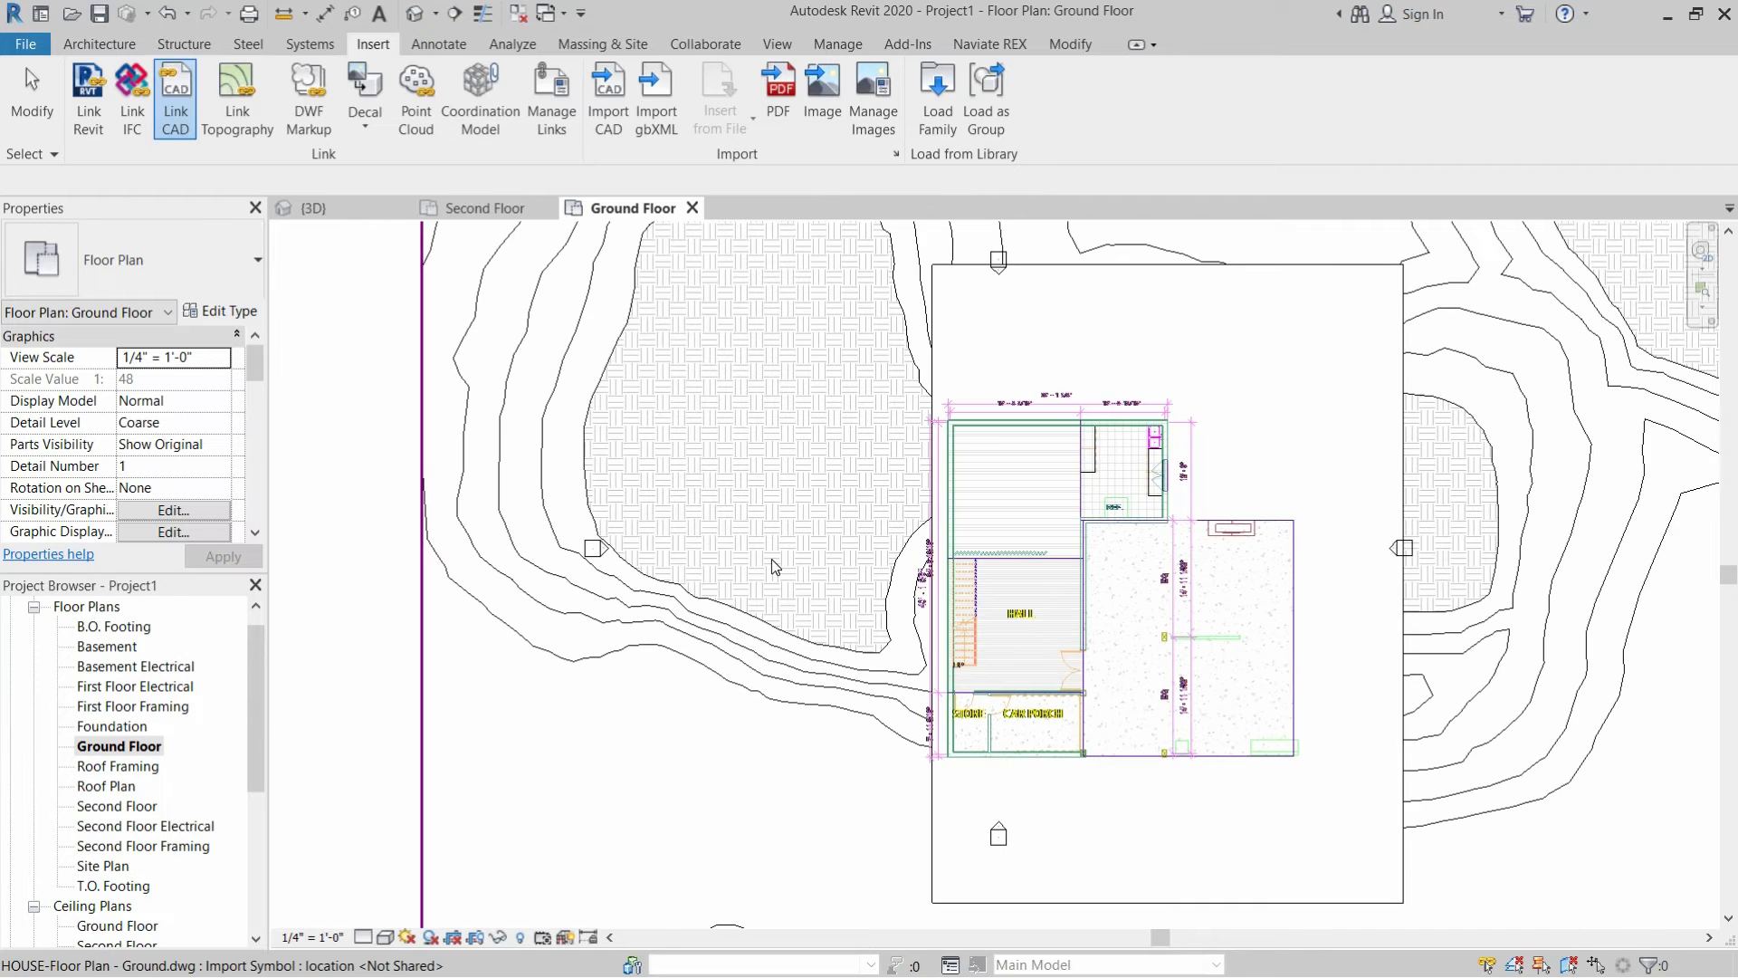
- Examine the linked ground floor drawing, from the overall site contours to the dining/sitting and kitchen rooms with their dimensions
scroll(768, 559, "down", 2)
scroll(768, 559, "down", 2)
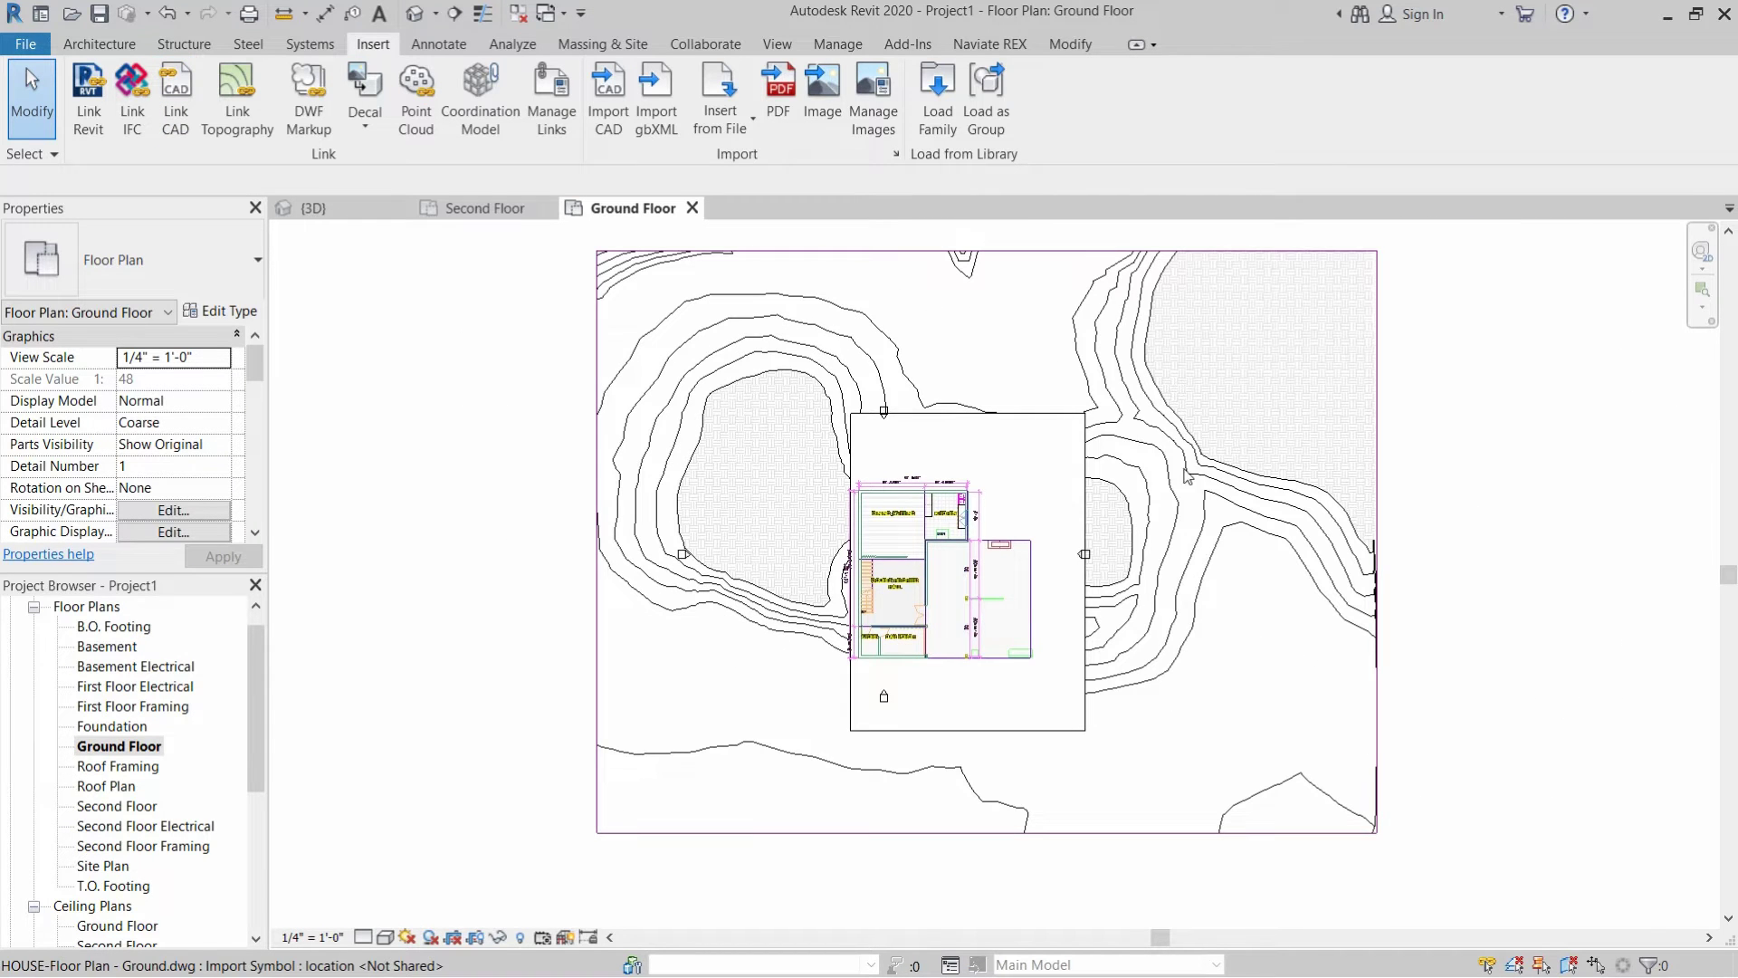
scroll(916, 538, "up", 3)
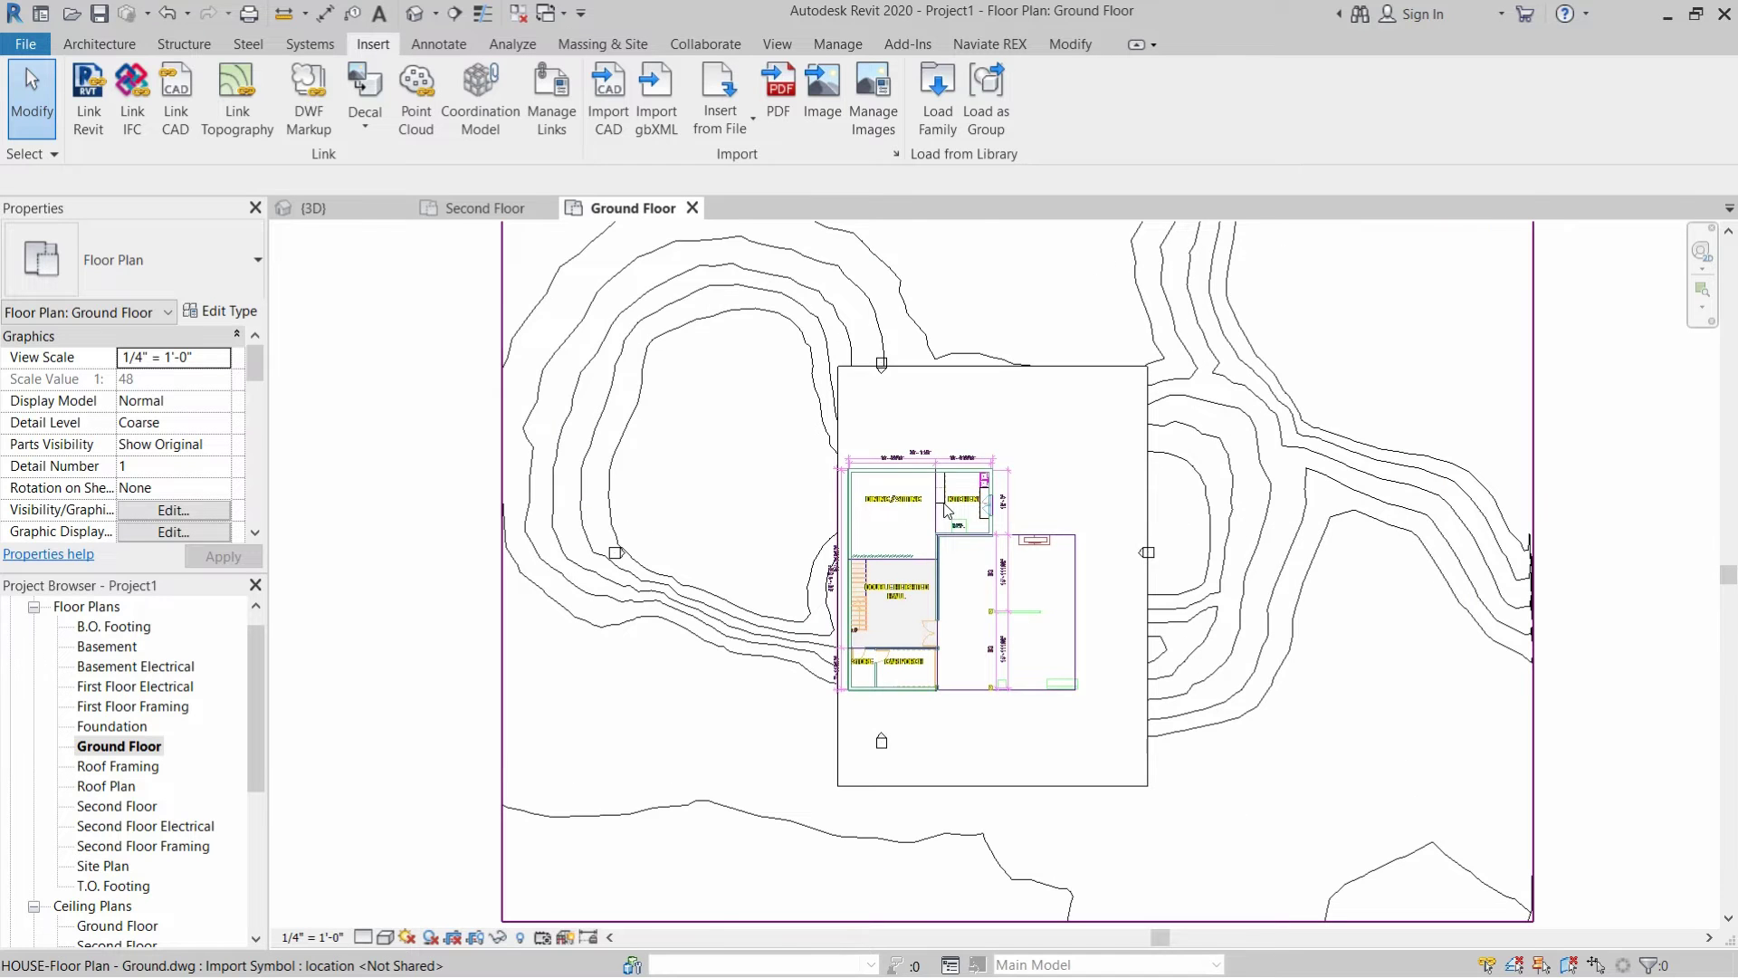
scroll(952, 461, "up", 1)
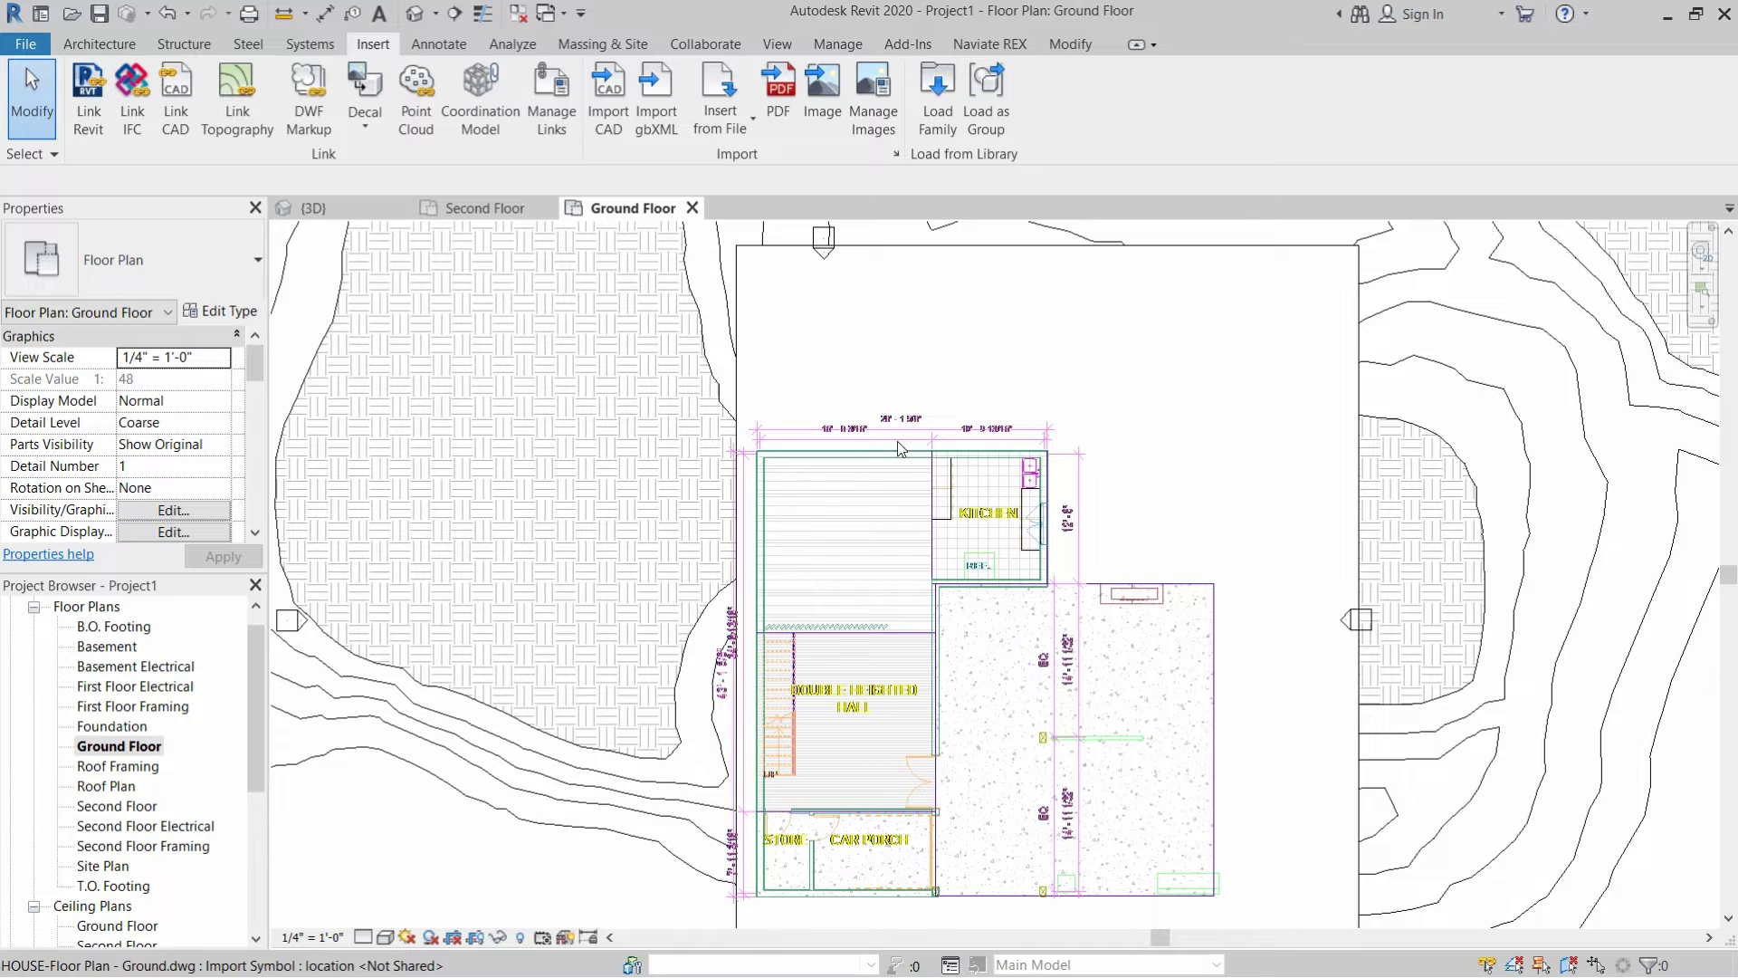
scroll(887, 421, "up", 4)
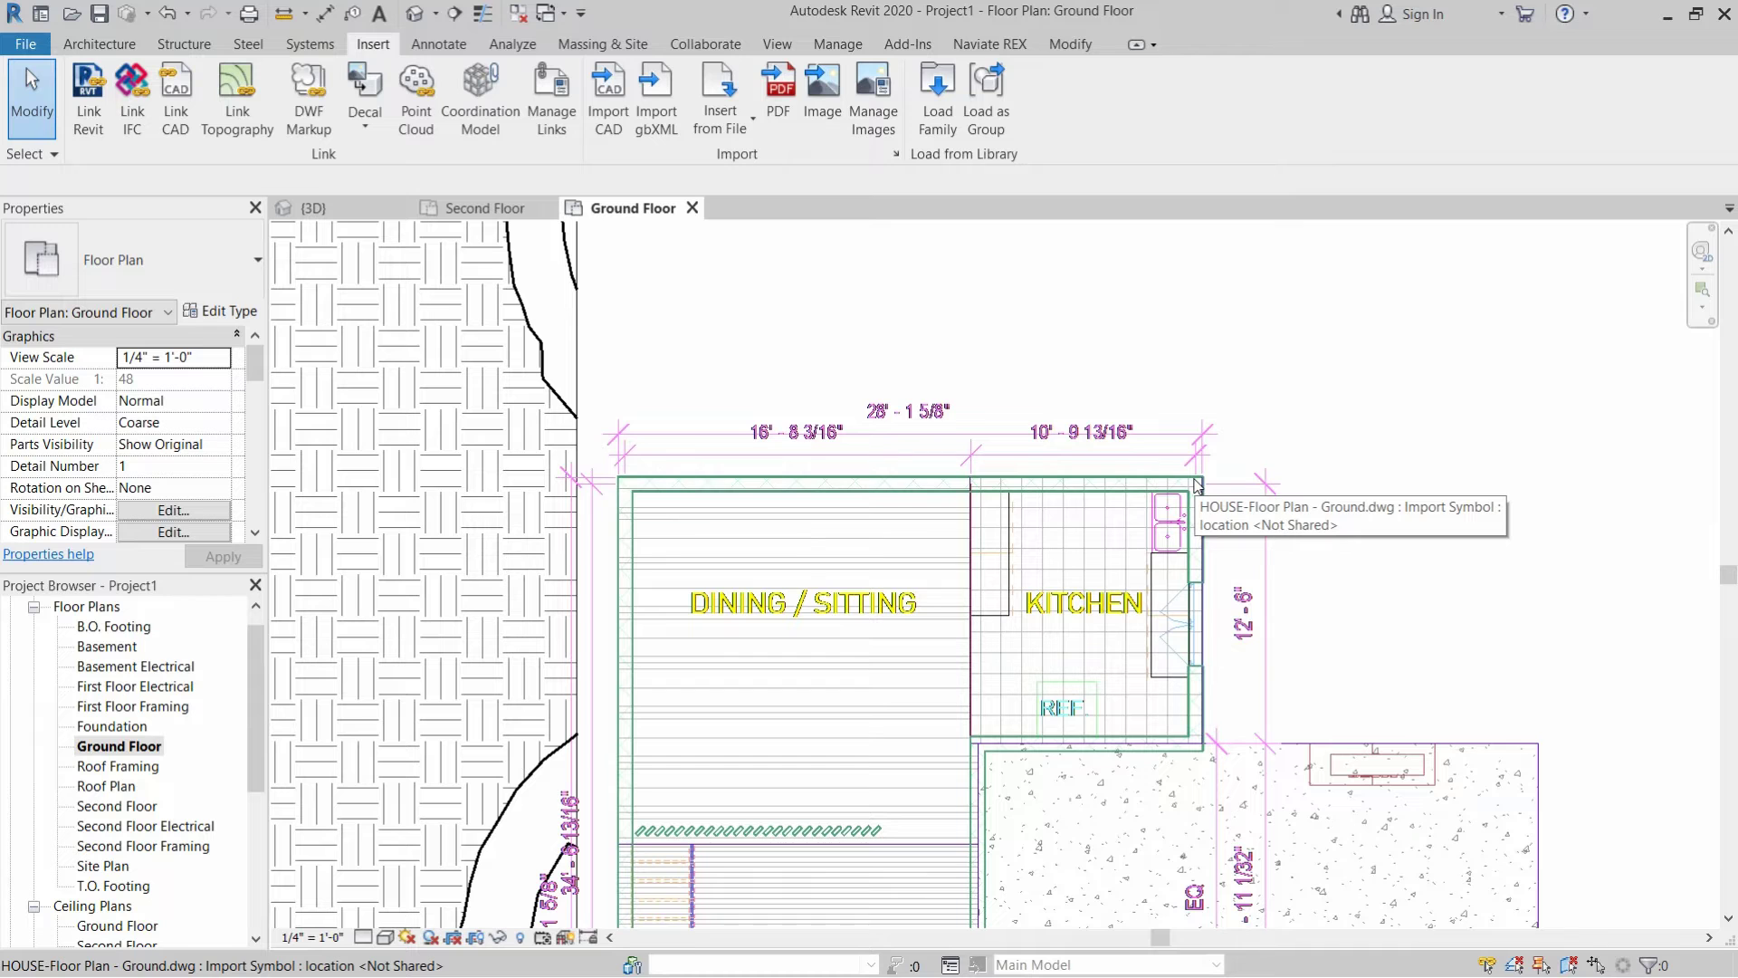
scroll(924, 391, "down", 2)
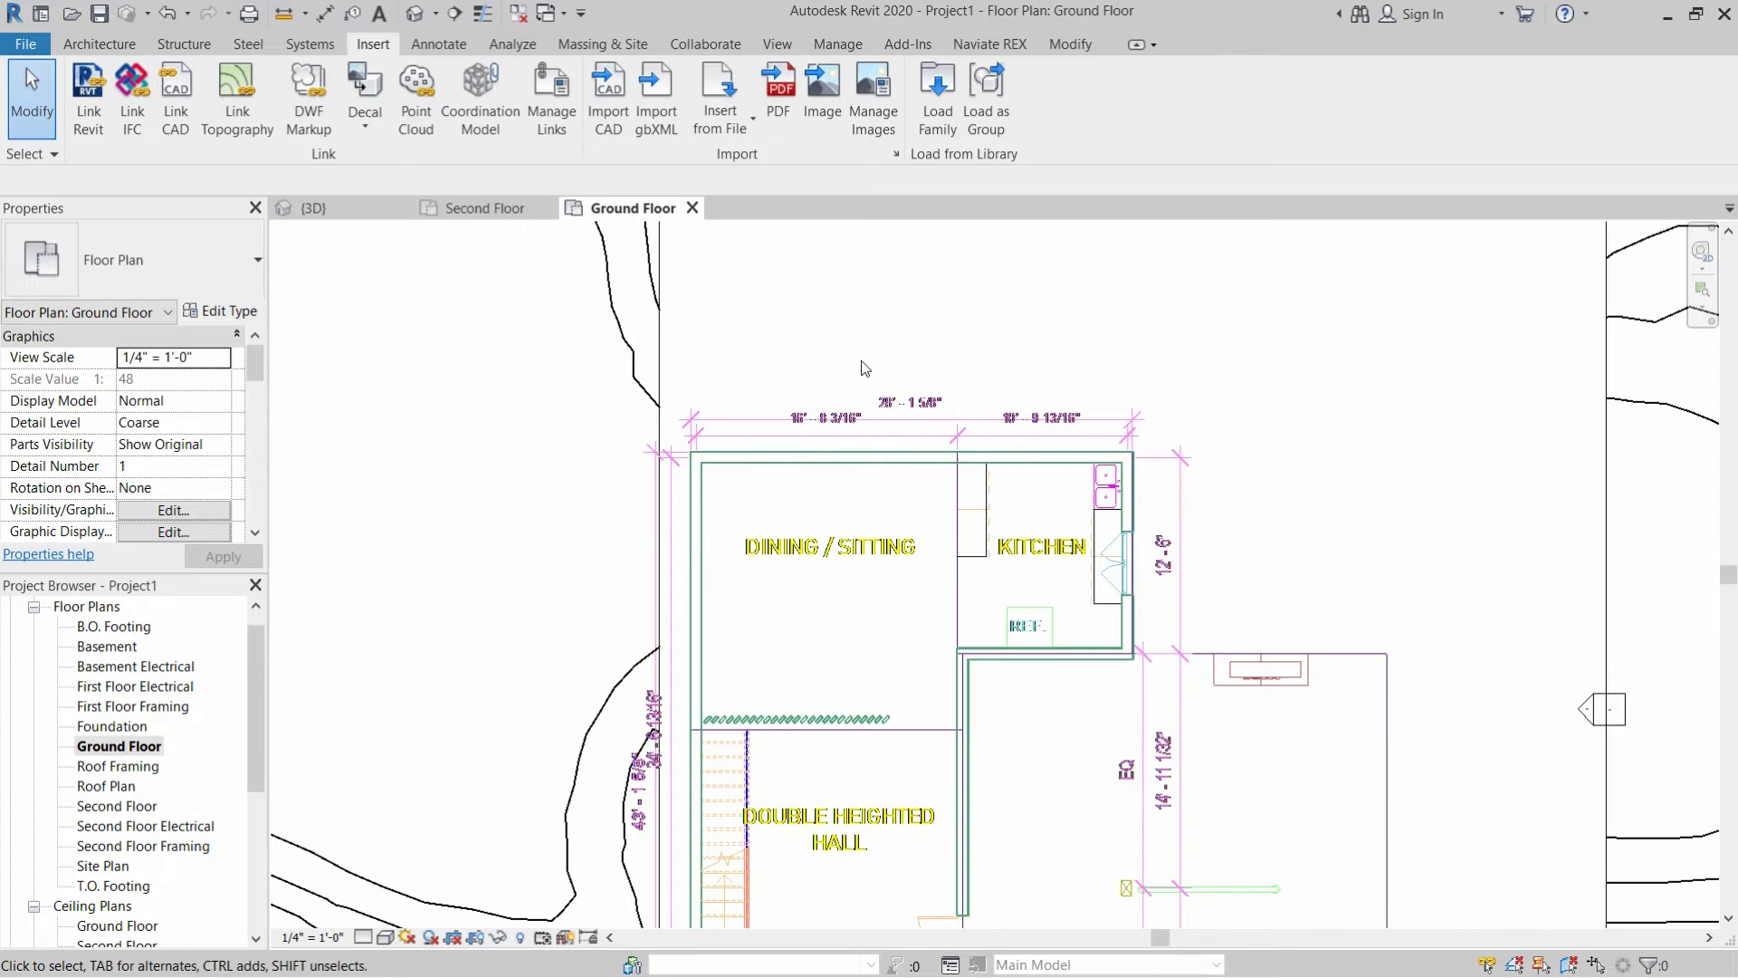
scroll(862, 366, "down", 2)
scroll(849, 364, "down", 2)
scroll(862, 474, "down", 2)
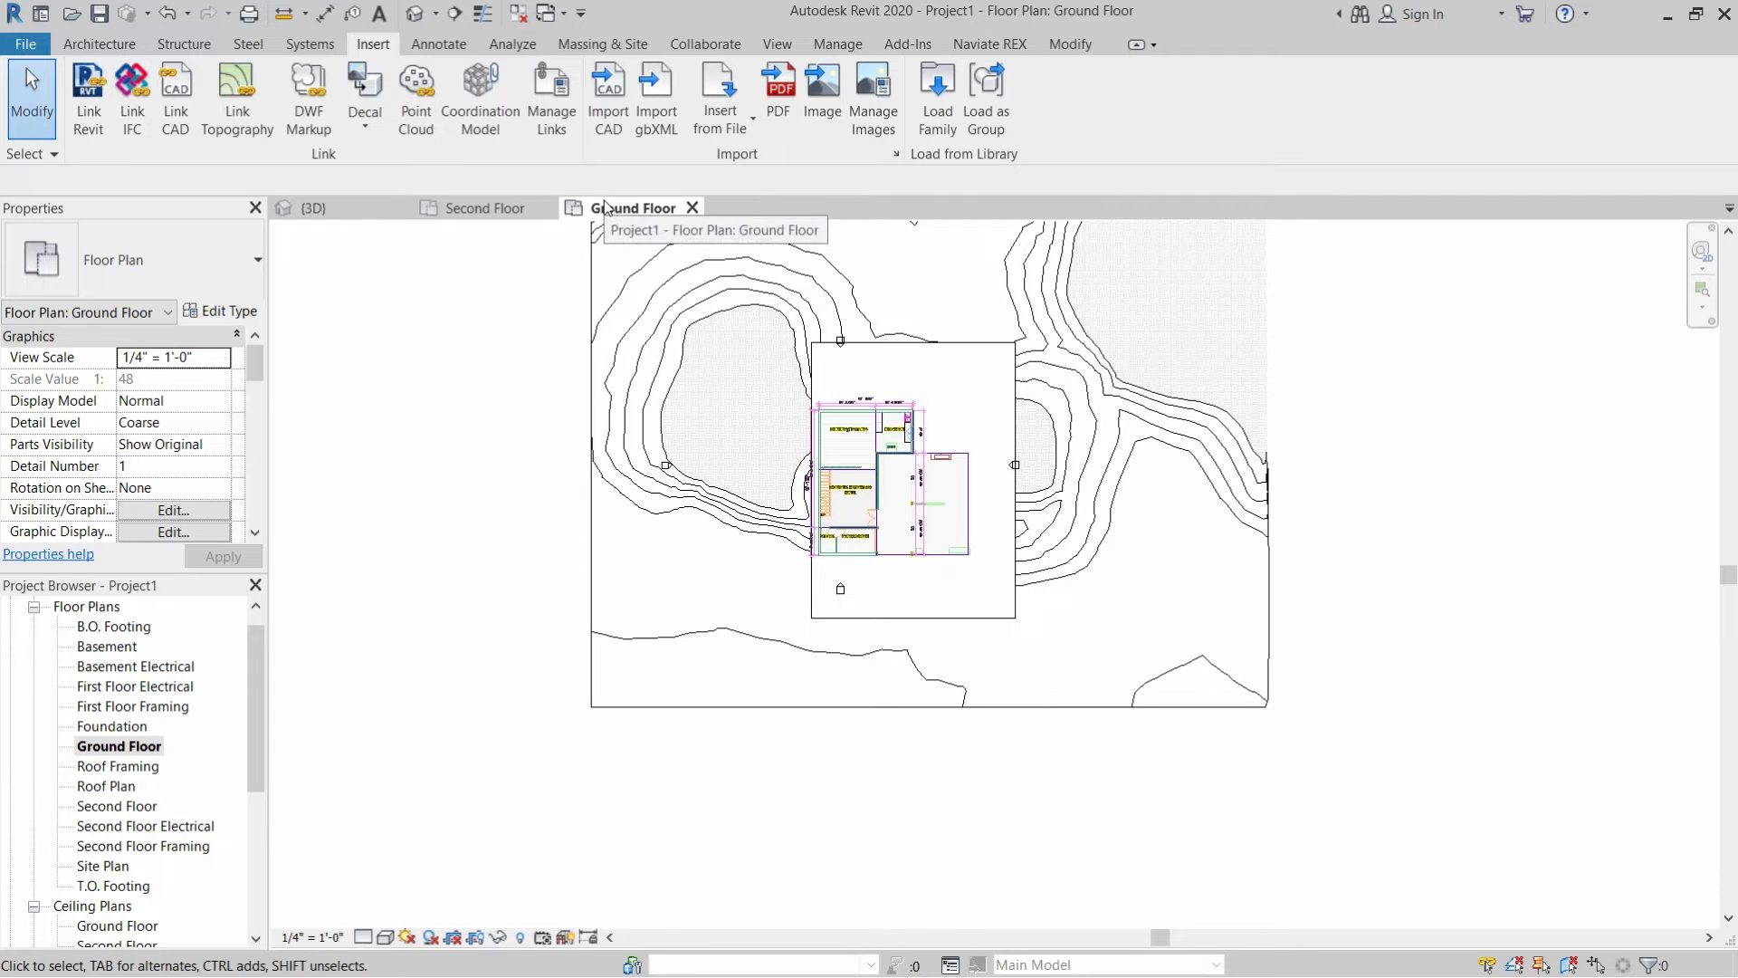
- Import HOUSE-3D View - {3D}.dwg into the 3D view, placed at the B.O. Footing level
left_click(341, 210)
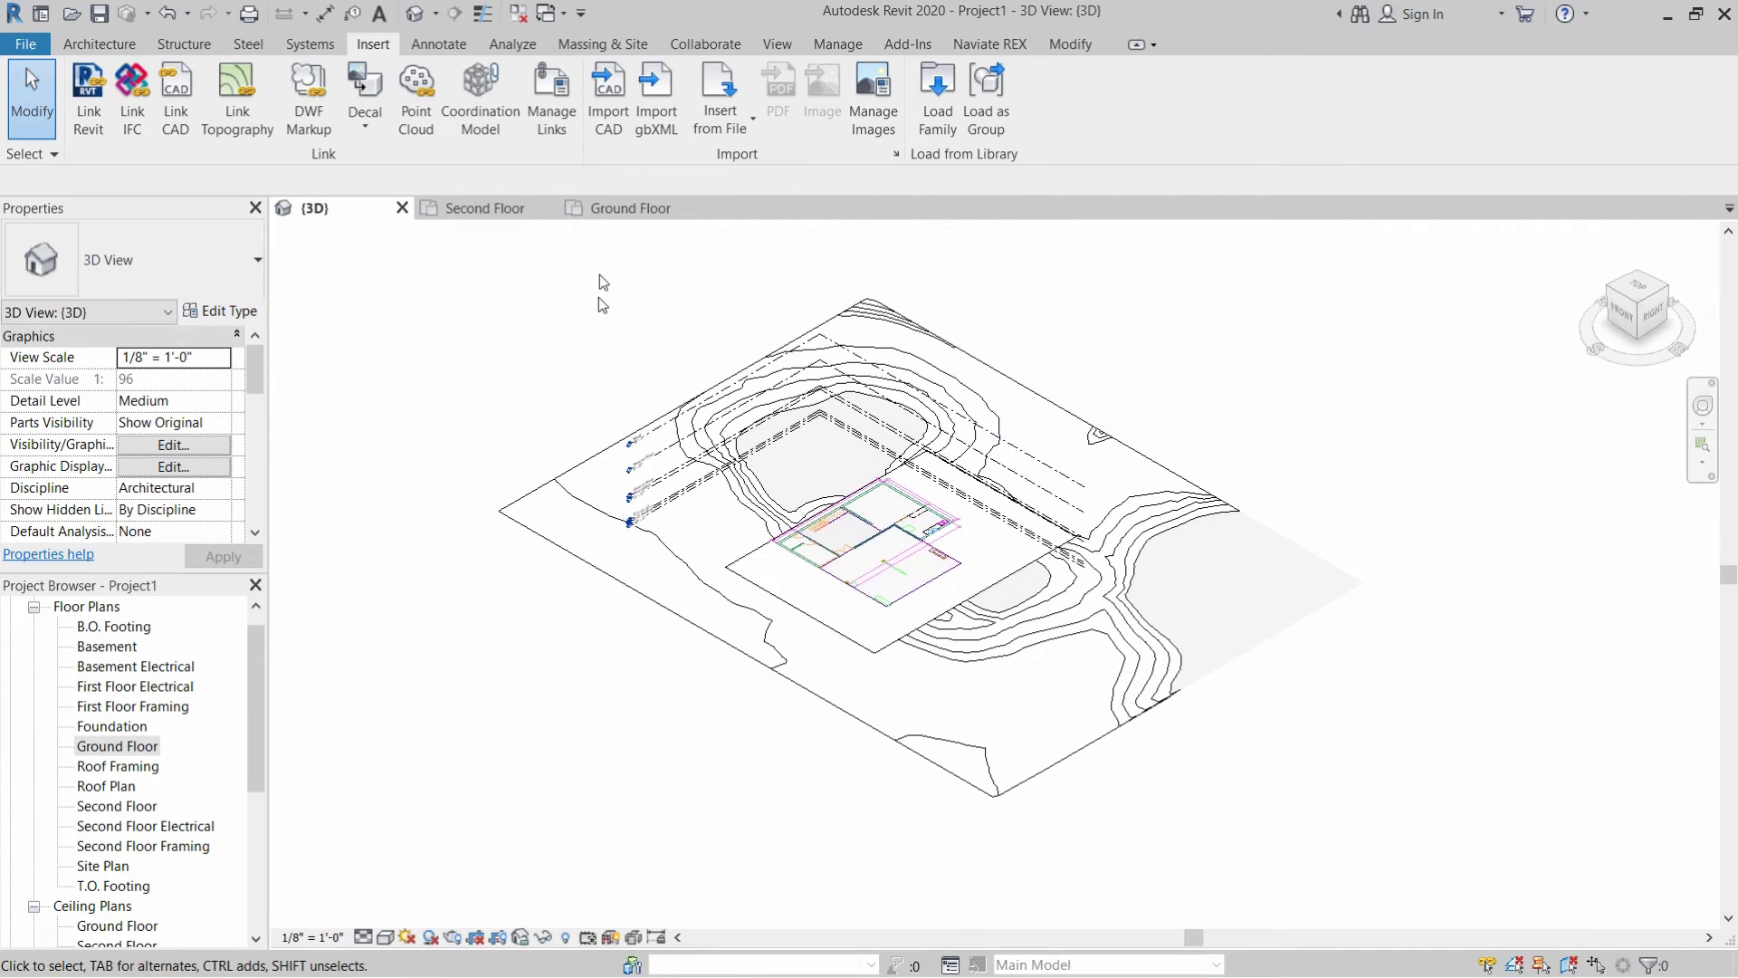
left_click(609, 123)
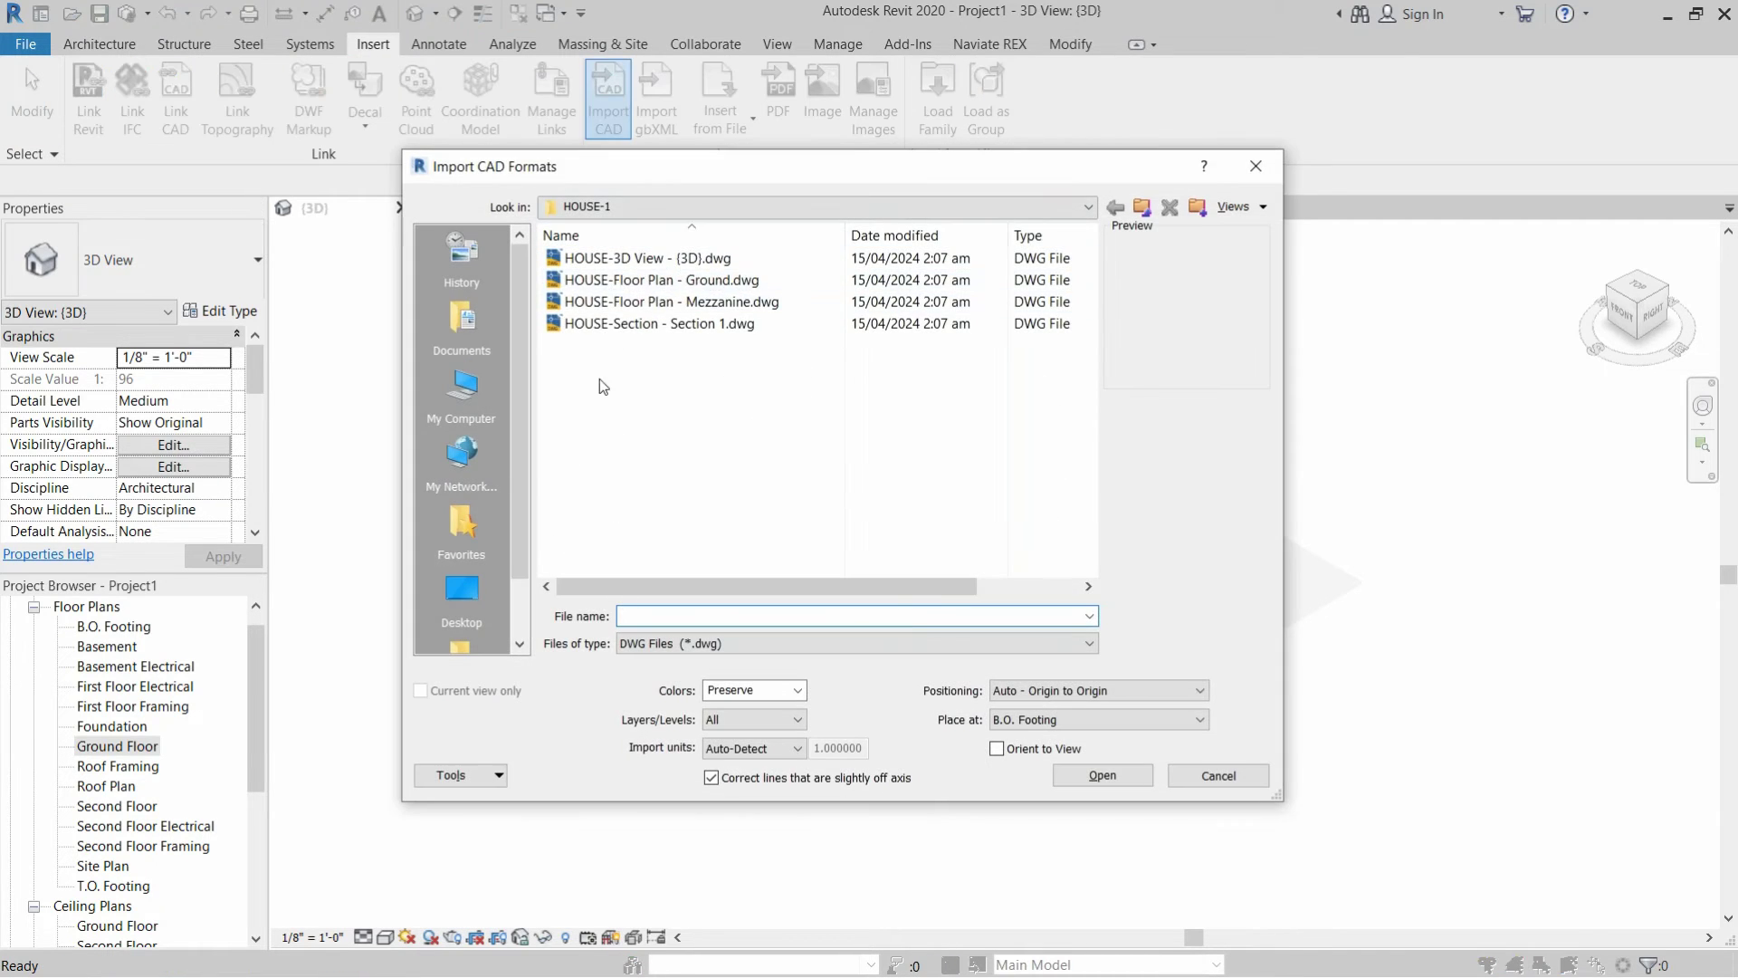
left_click(600, 261)
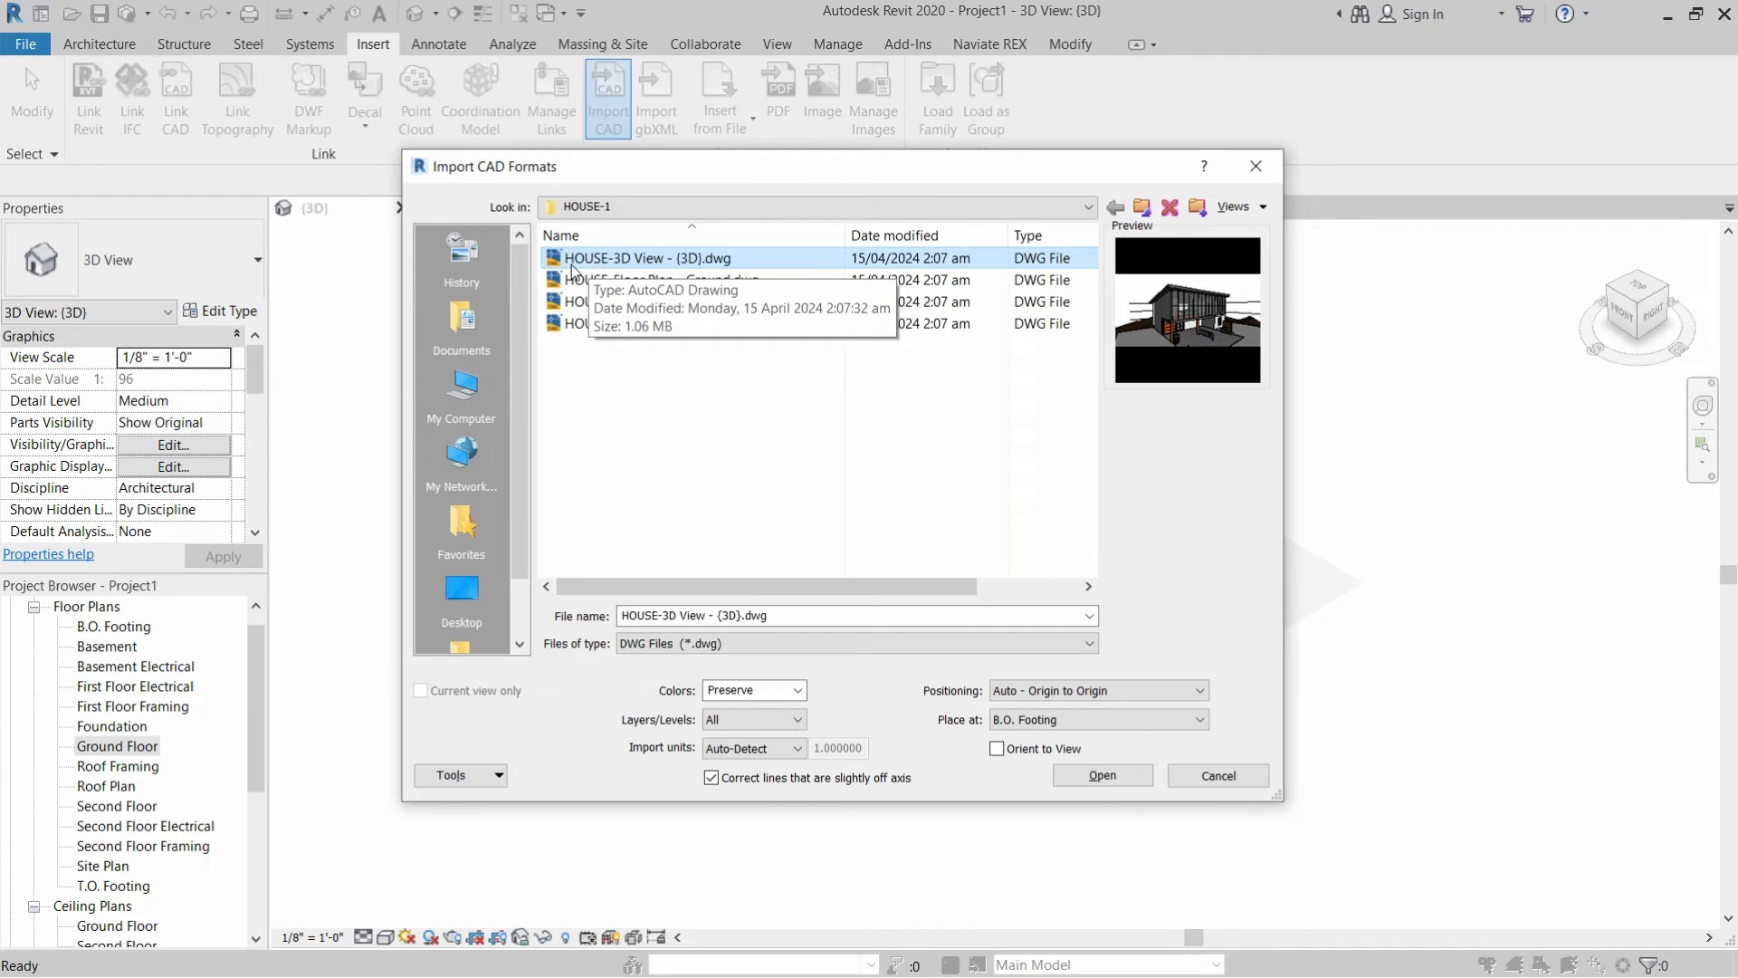
key("F2")
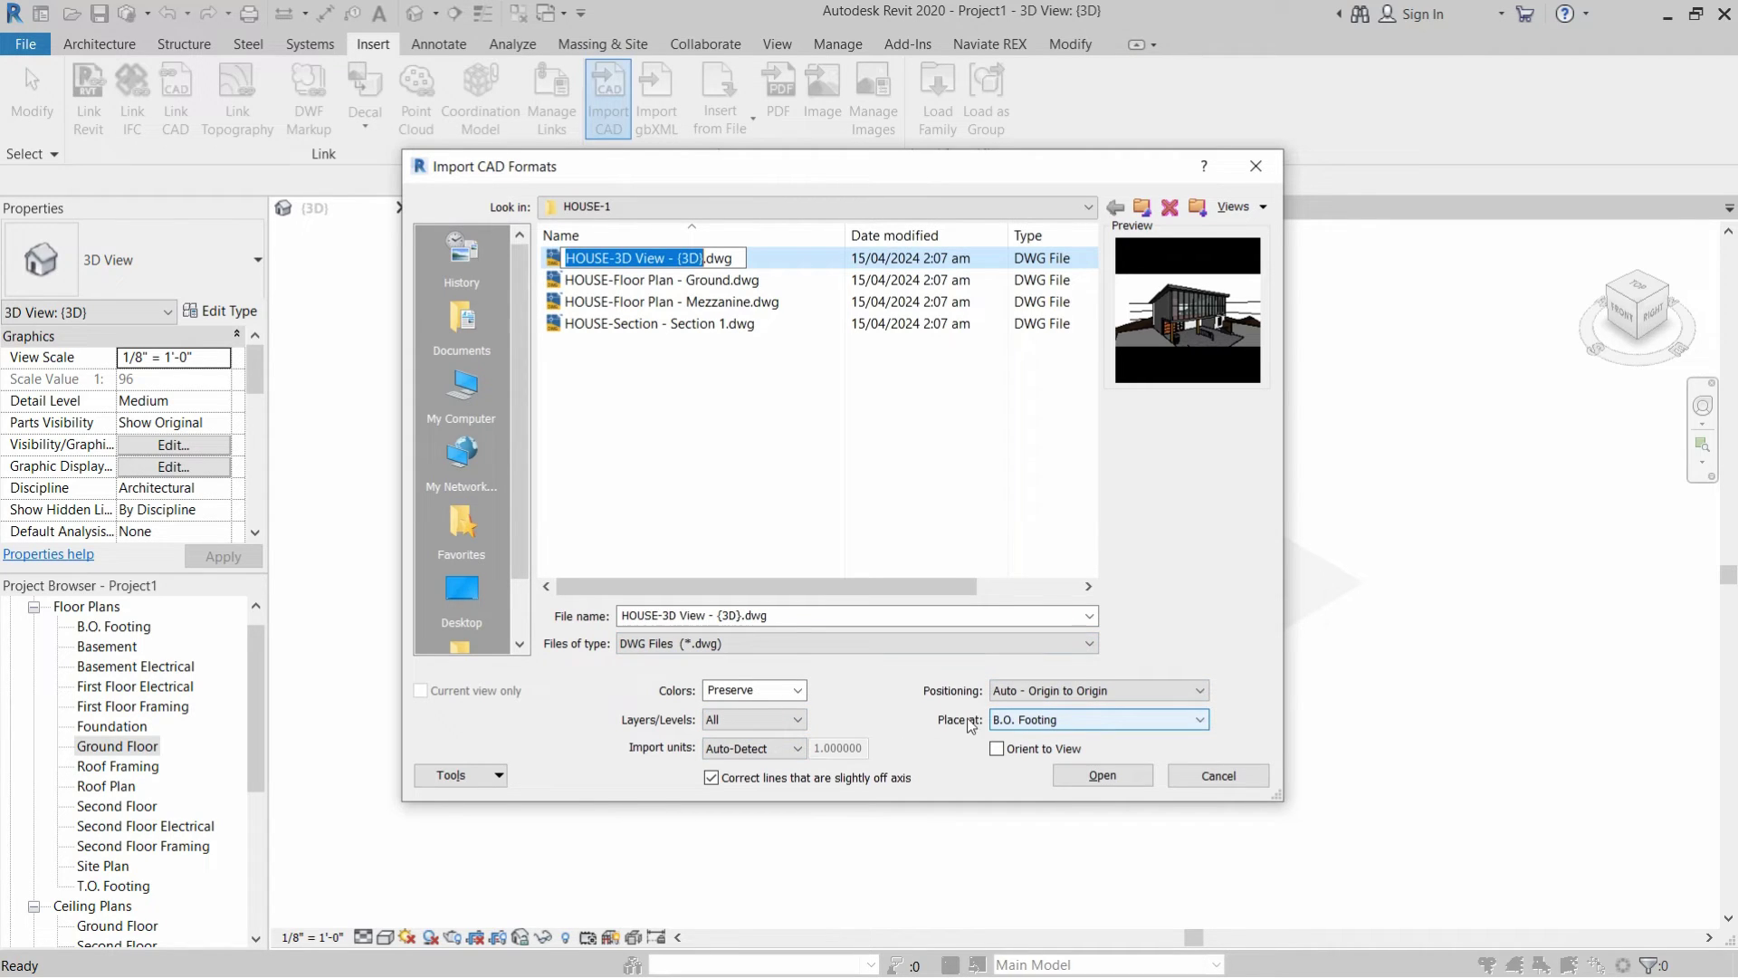
left_click(1048, 716)
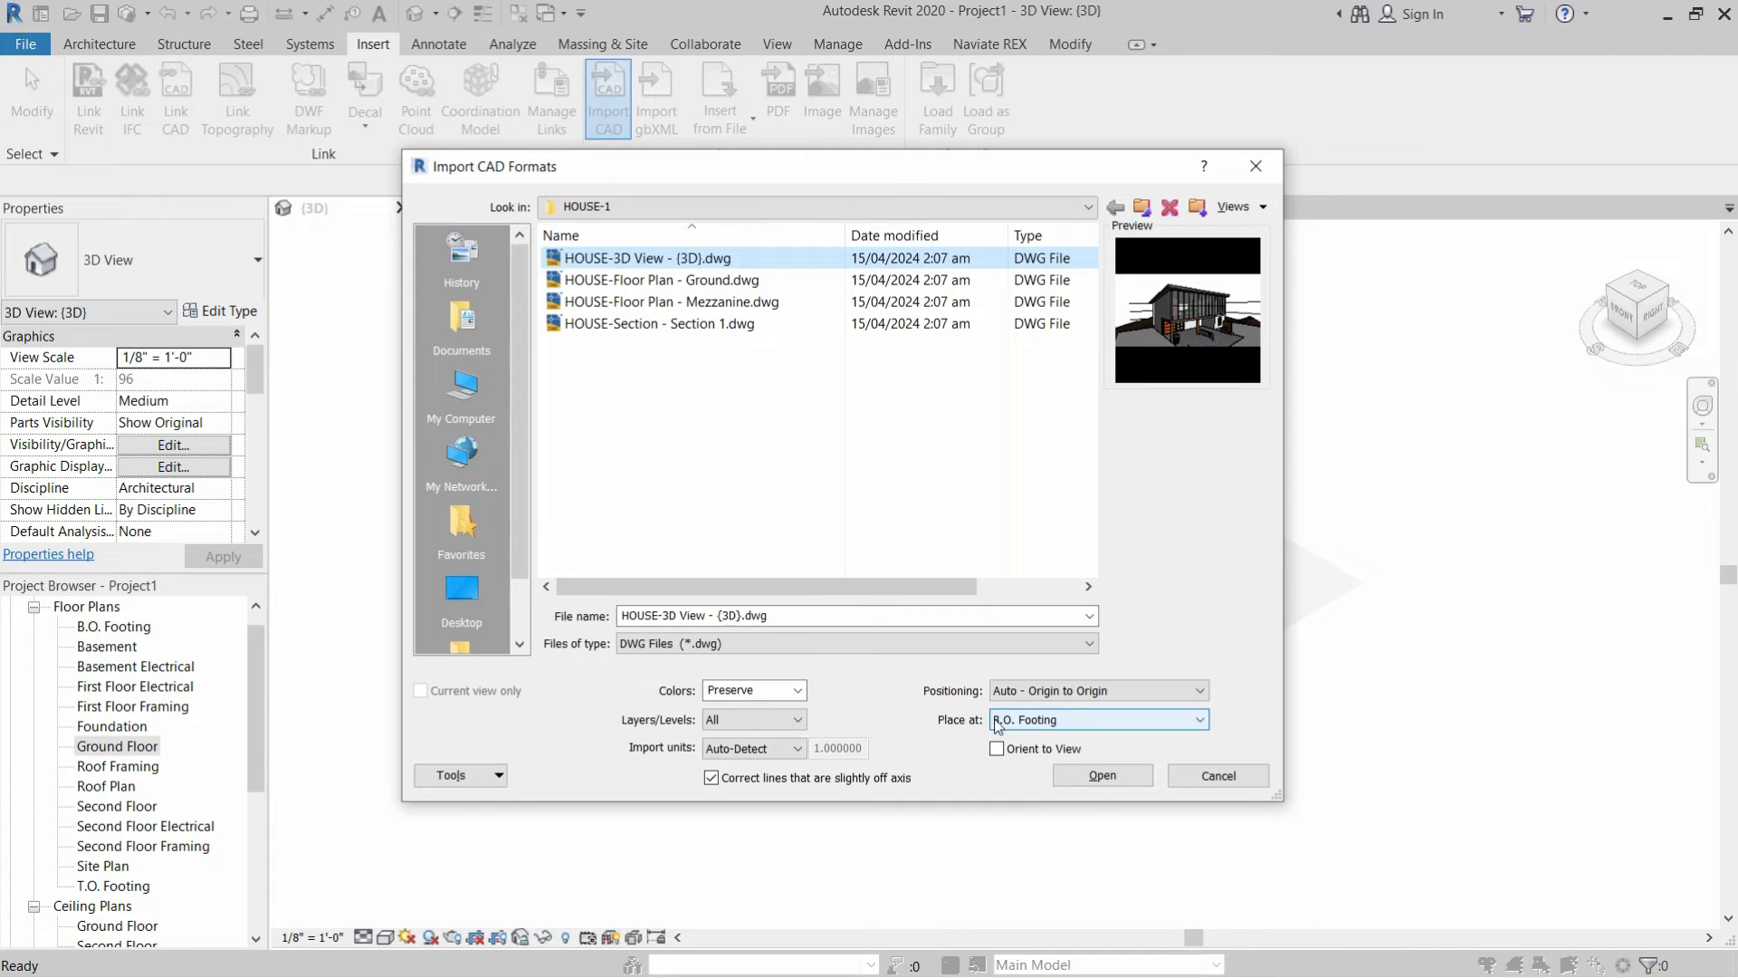
left_click(1054, 722)
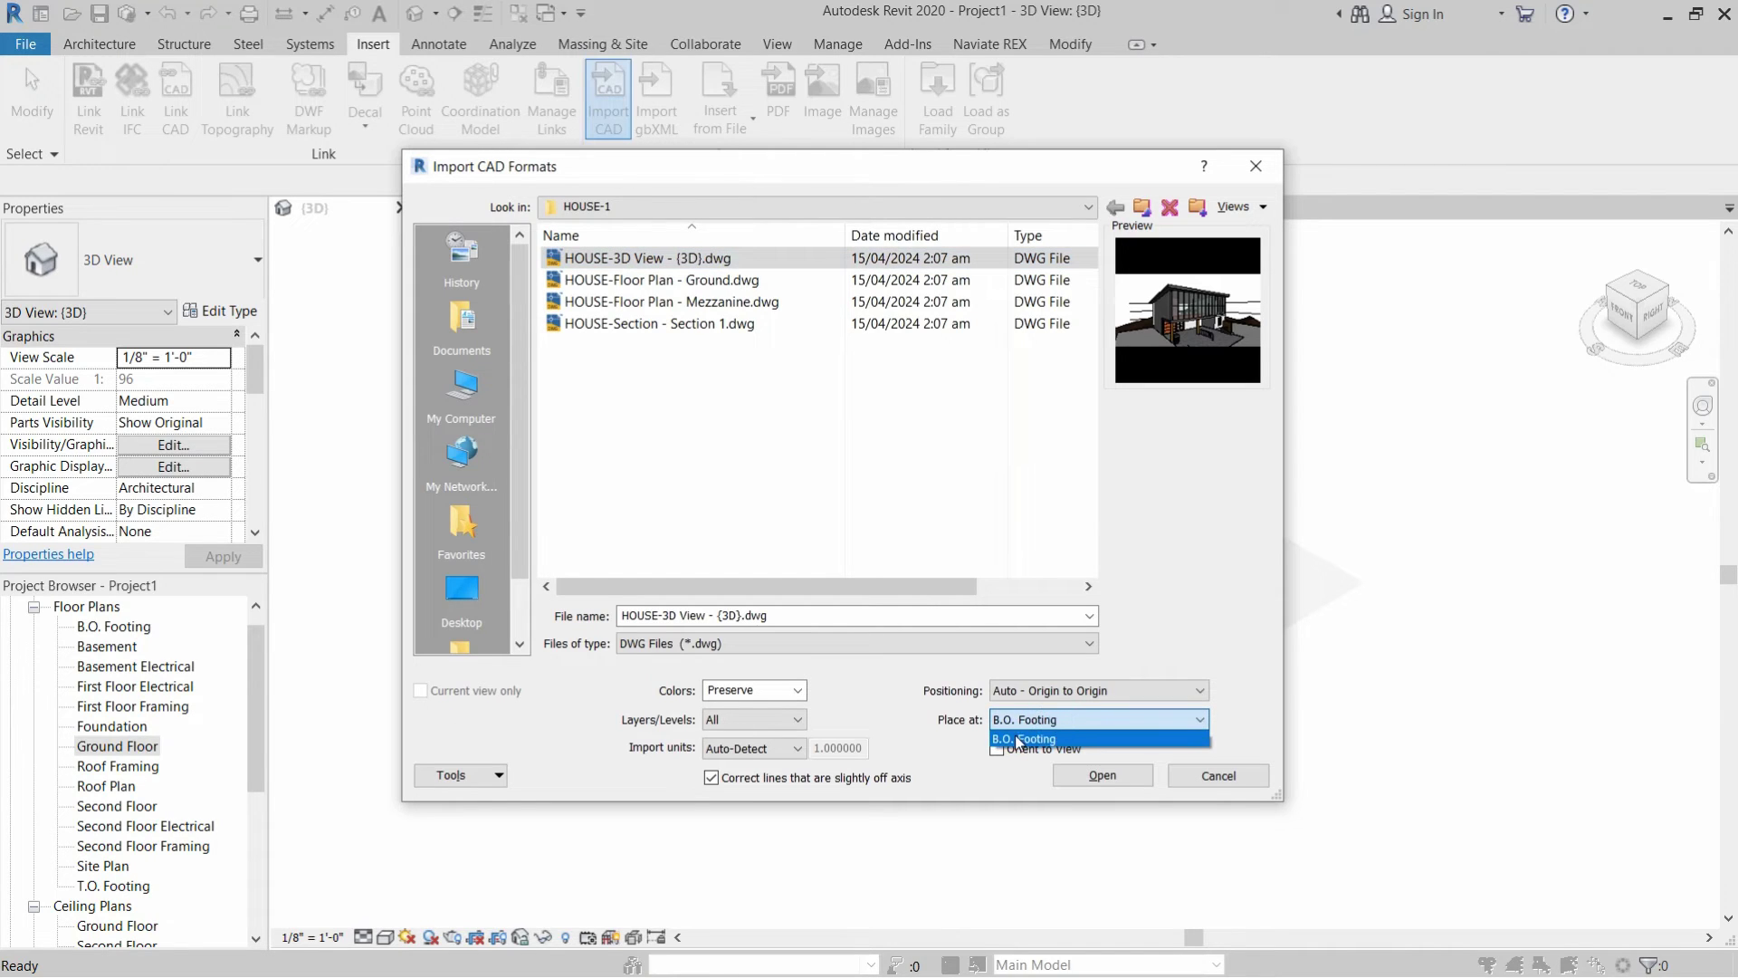
left_click(1024, 738)
left_click(1086, 781)
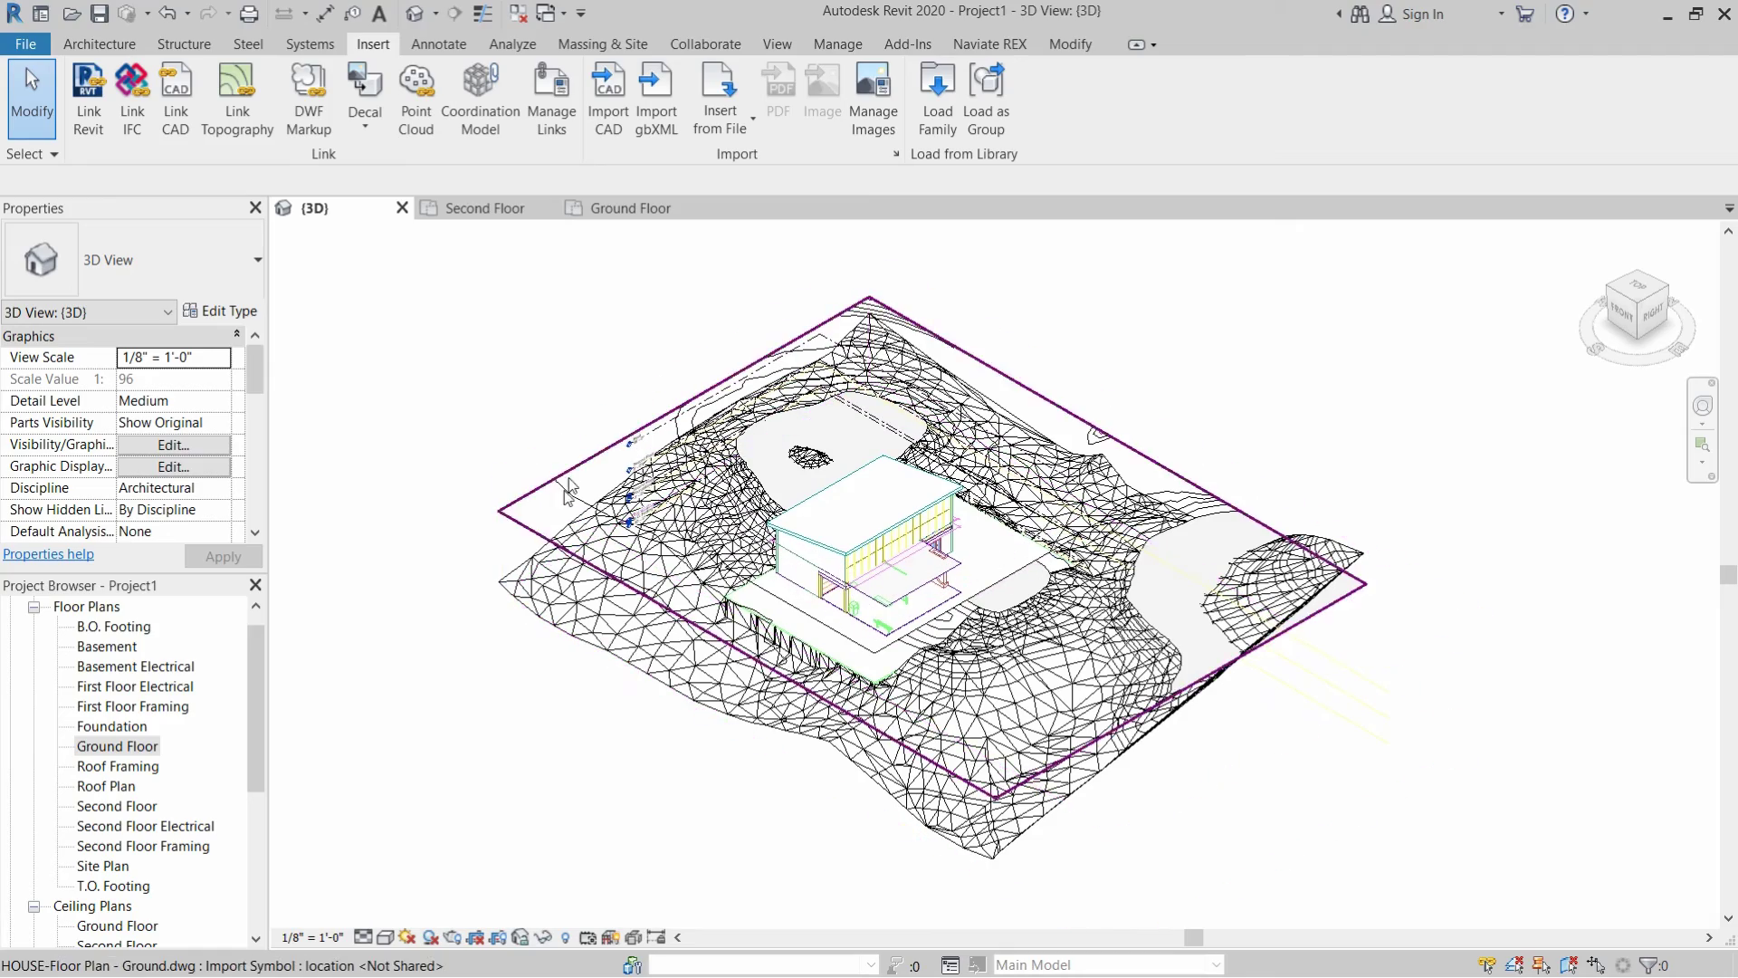
- Inspect the imported house and terrain drawing, and set the 3D view's visual style to Realistic
left_click(523, 584)
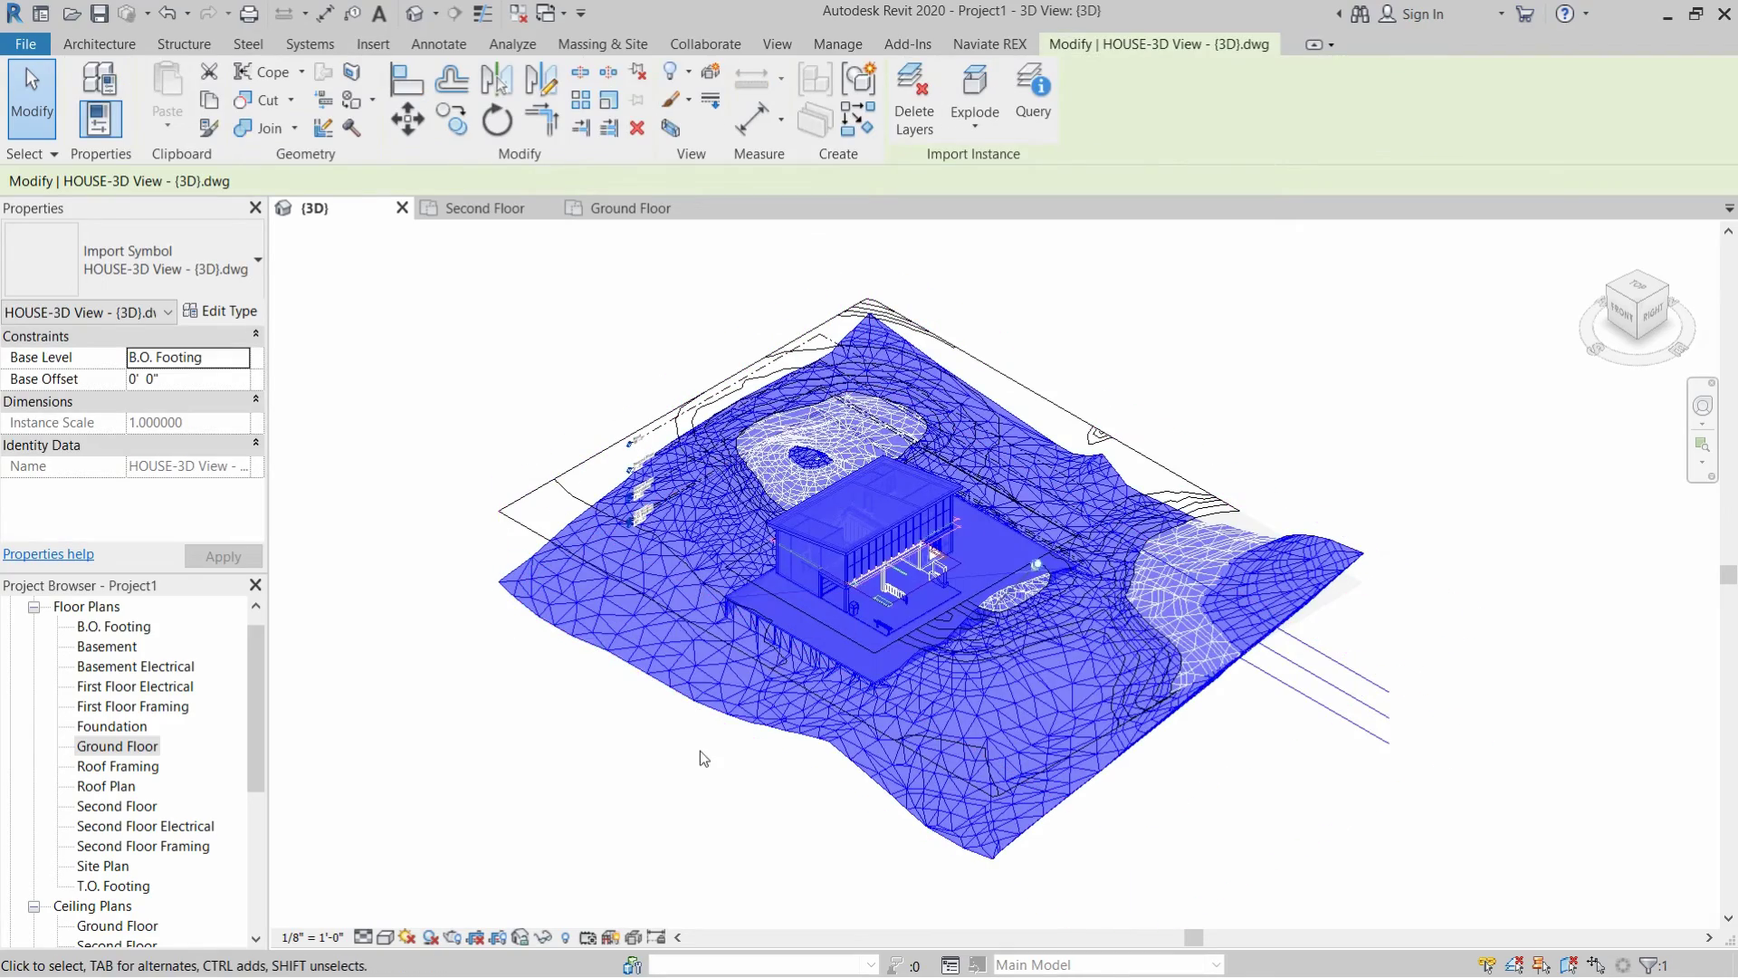
scroll(894, 604, "up", 6)
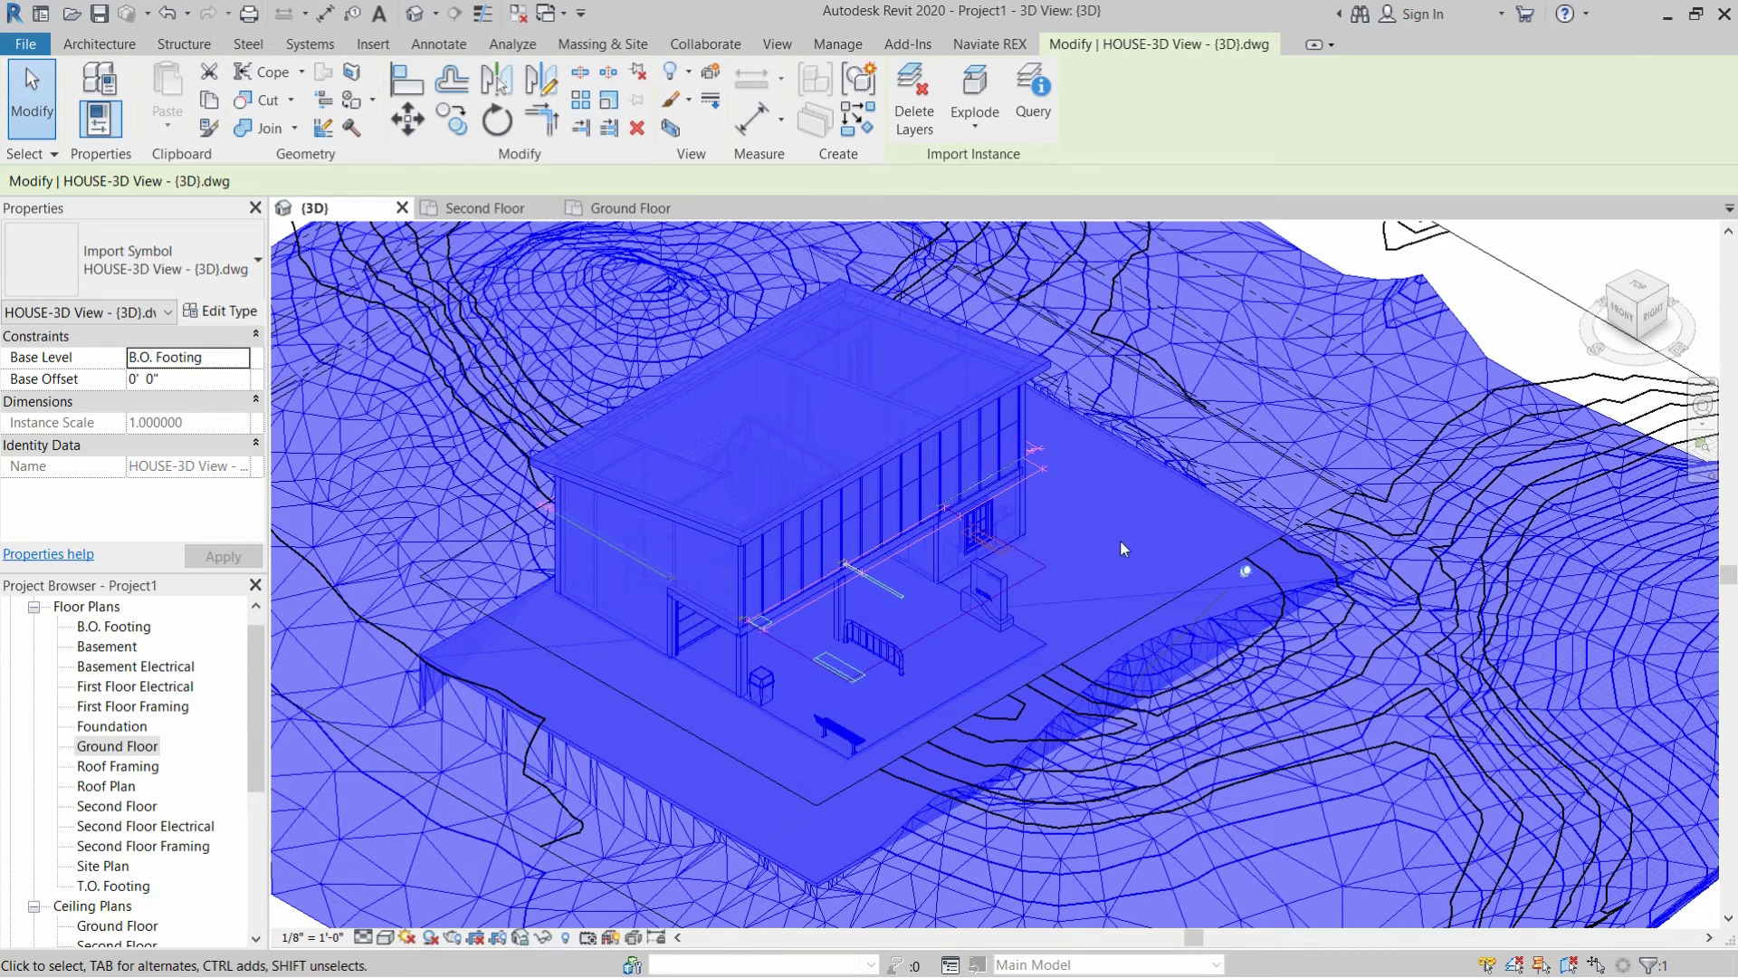
scroll(1091, 449, "down", 2)
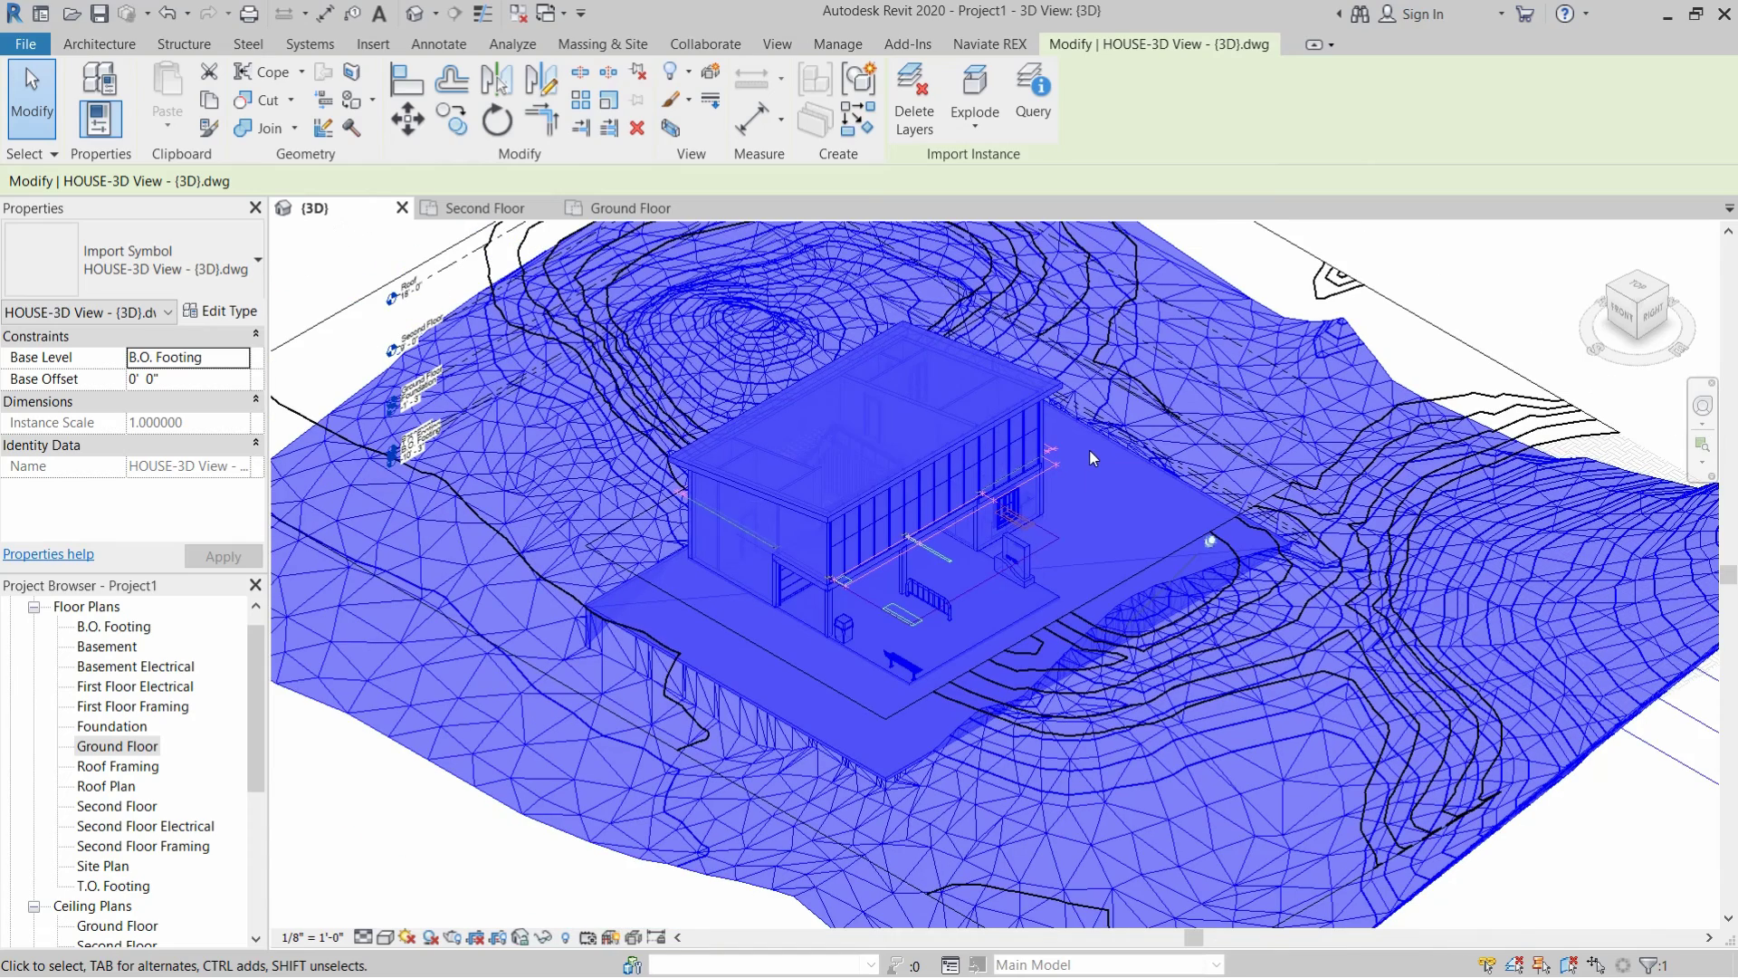
key("Escape")
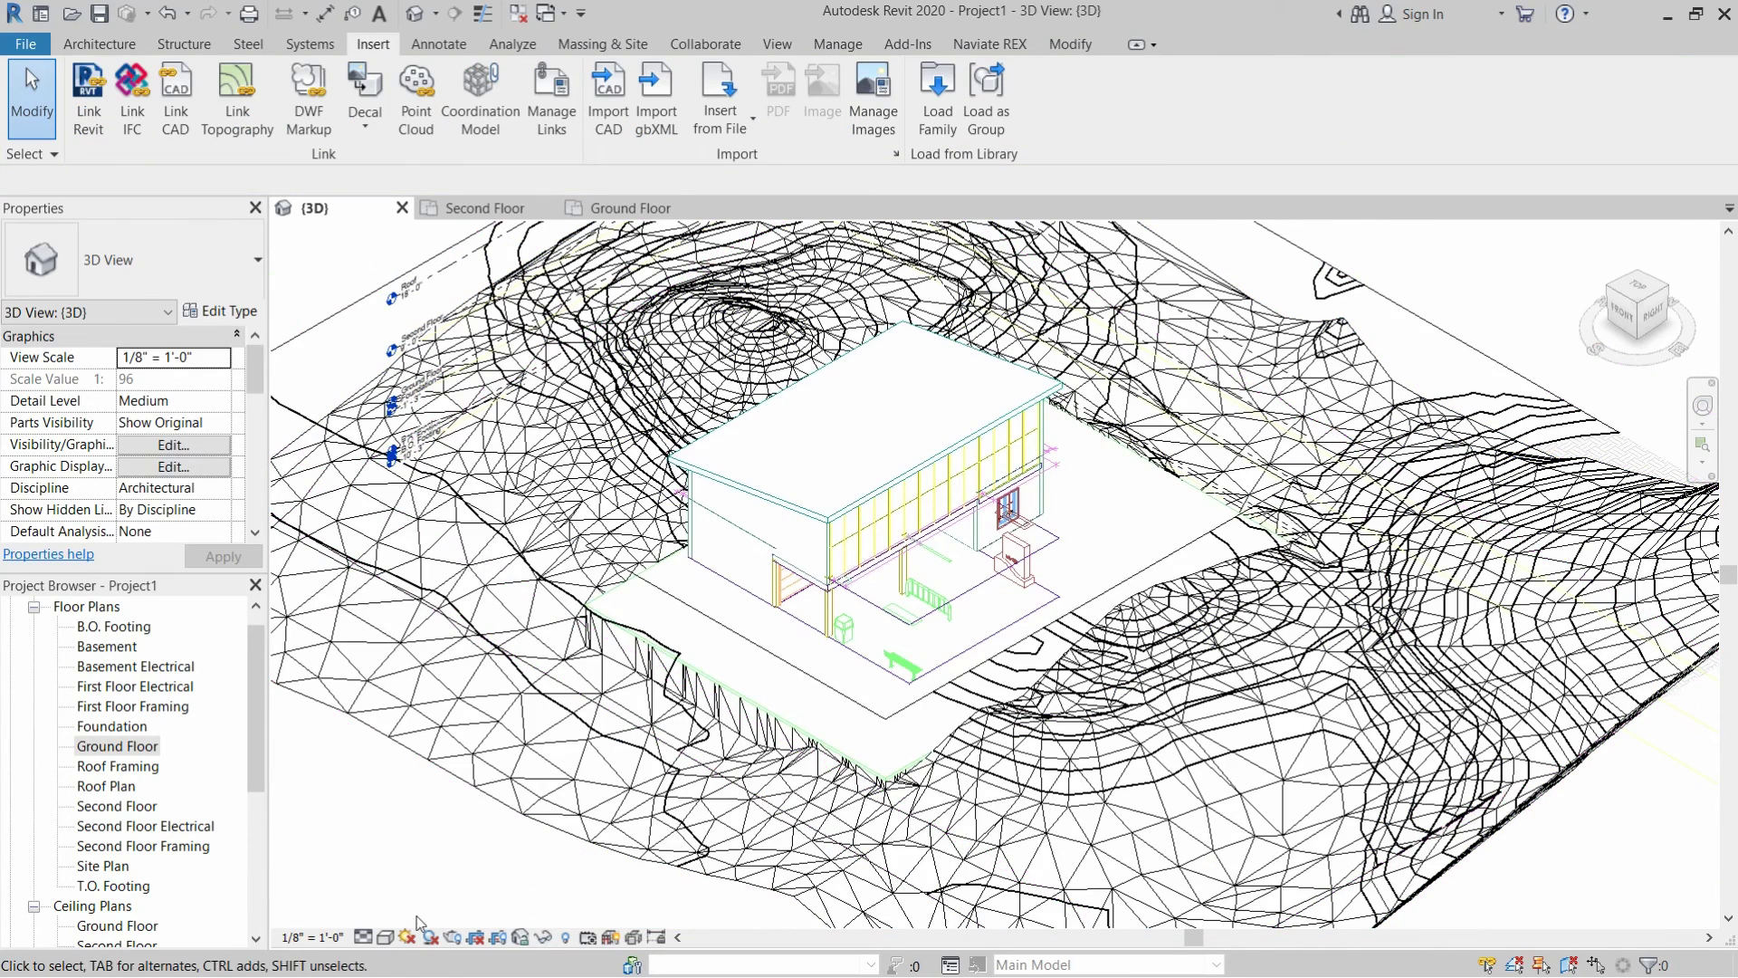
left_click(388, 937)
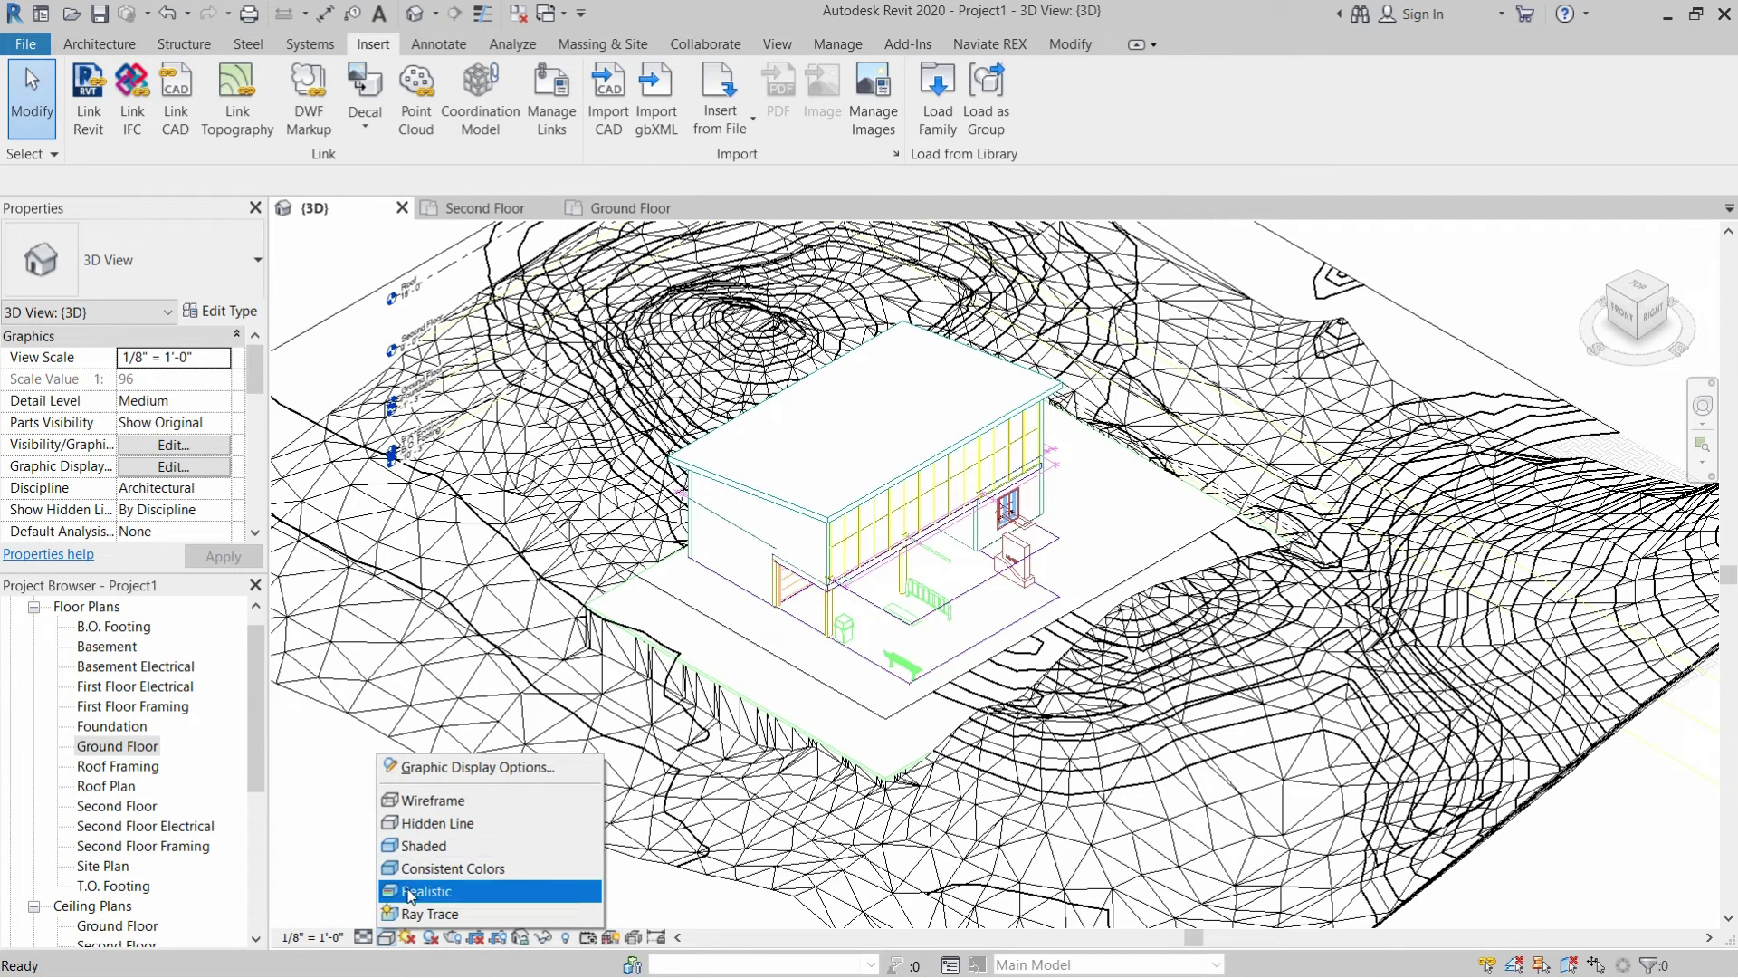
left_click(425, 893)
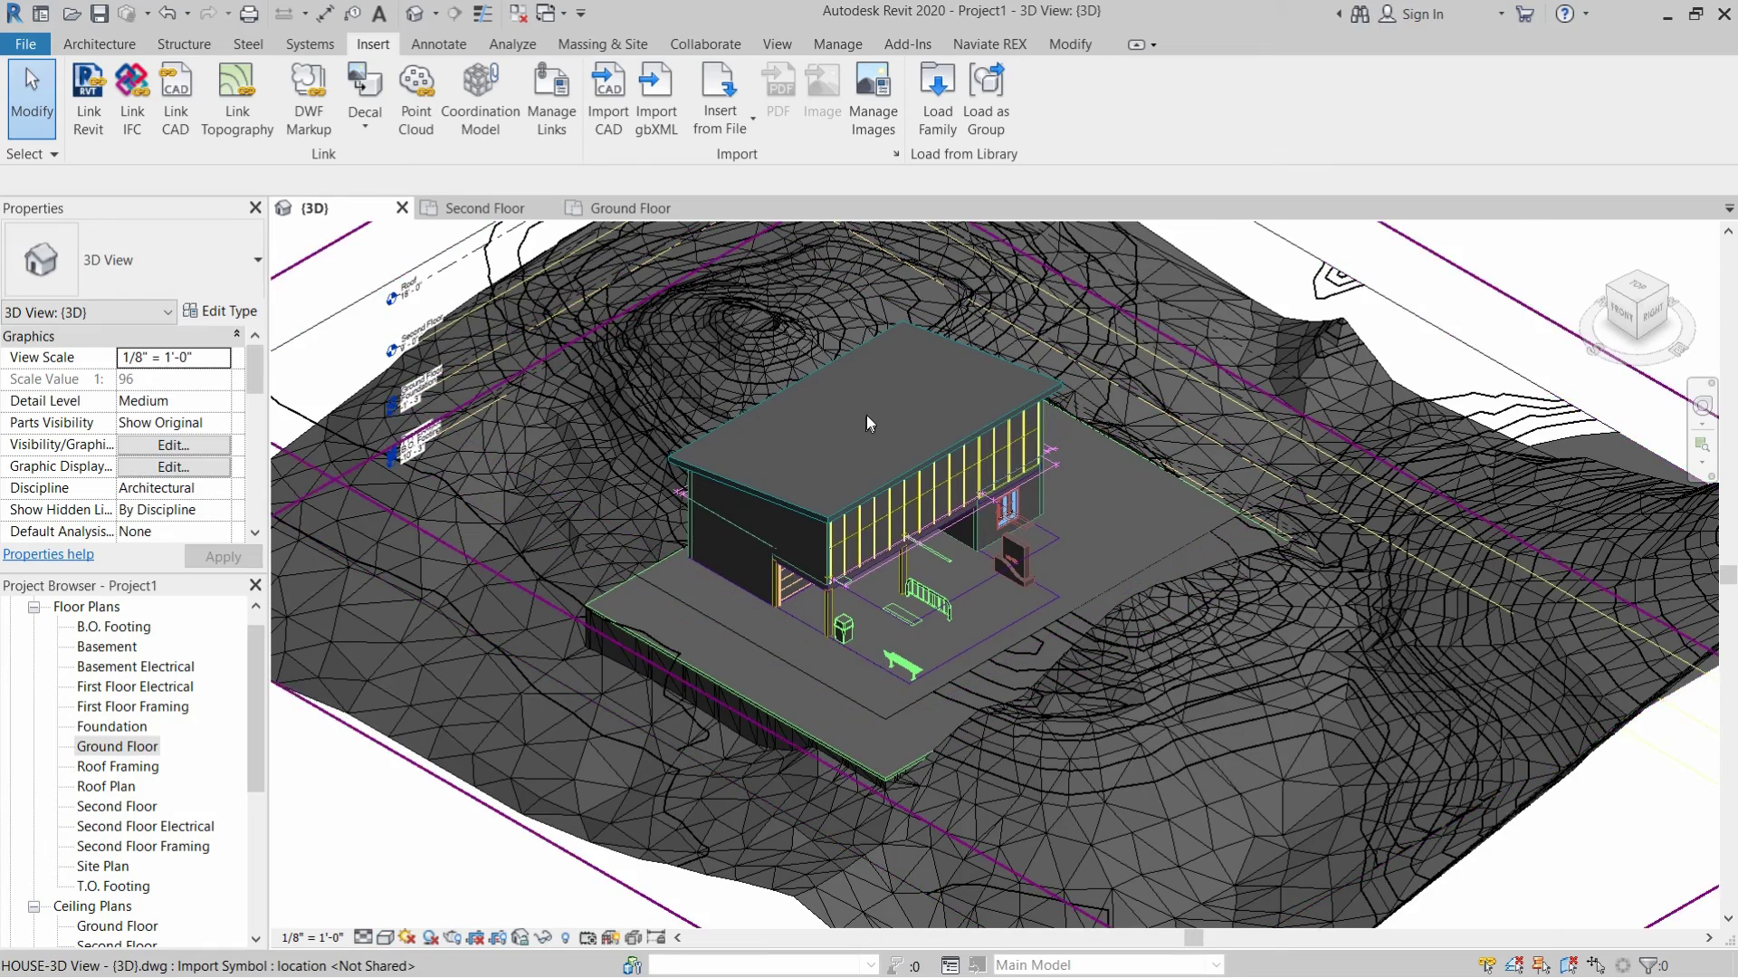
scroll(867, 415, "up", 2)
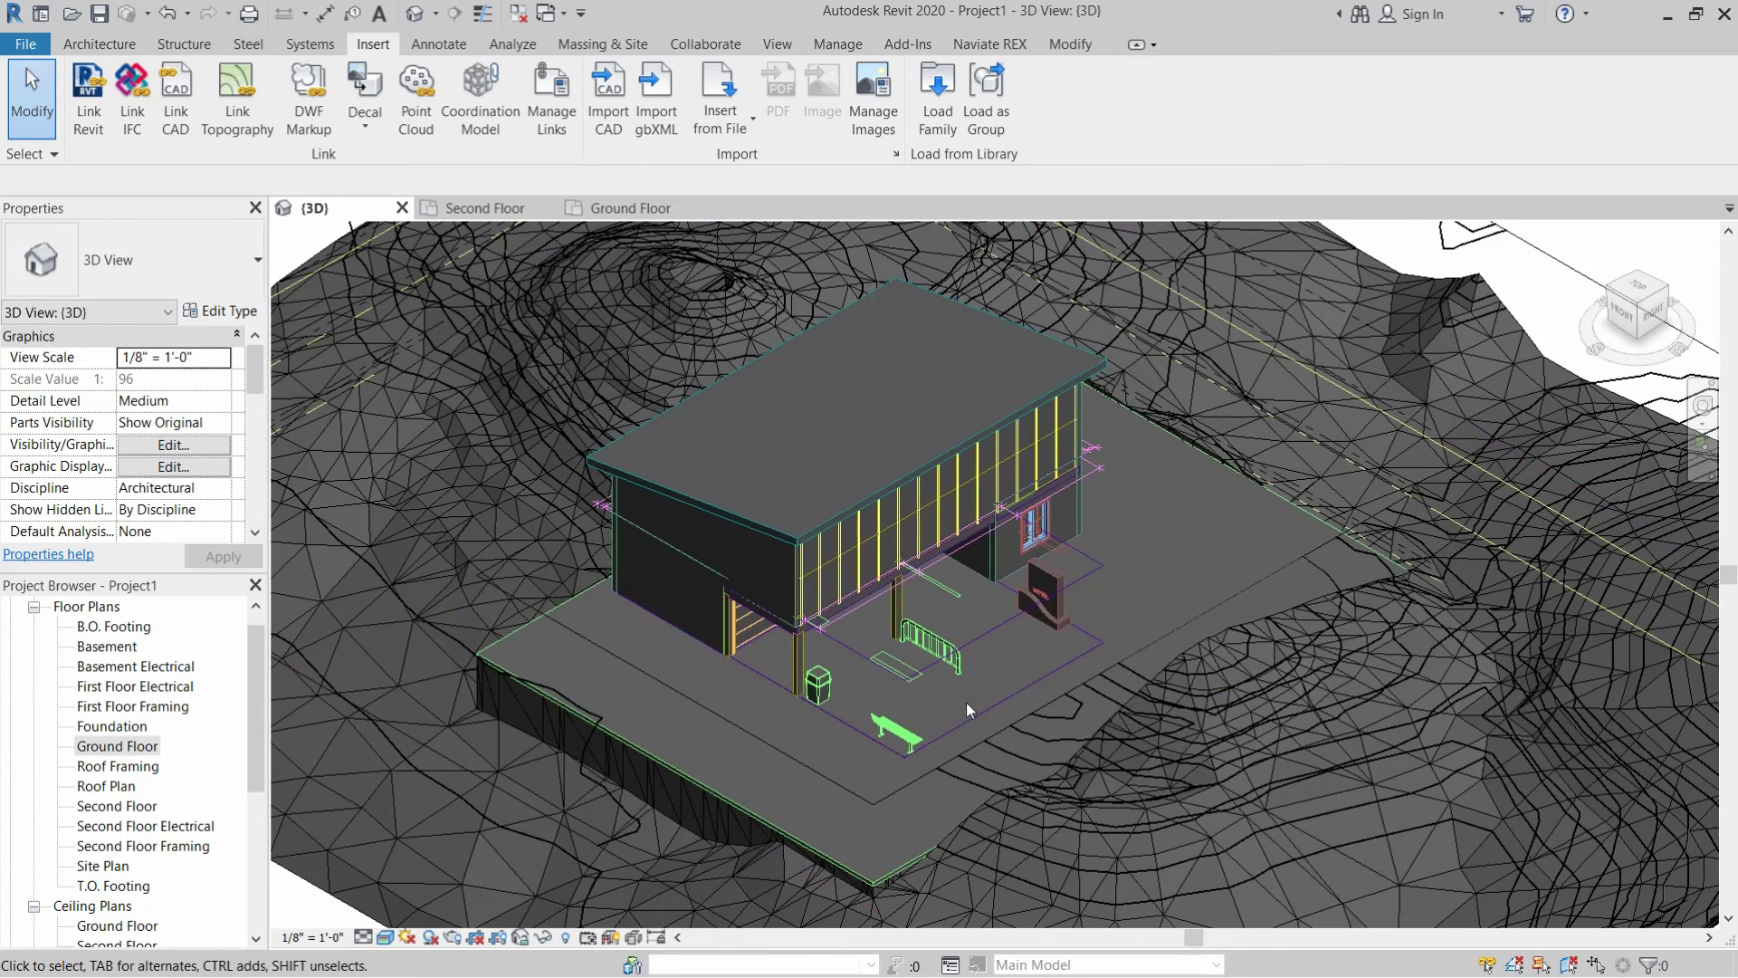